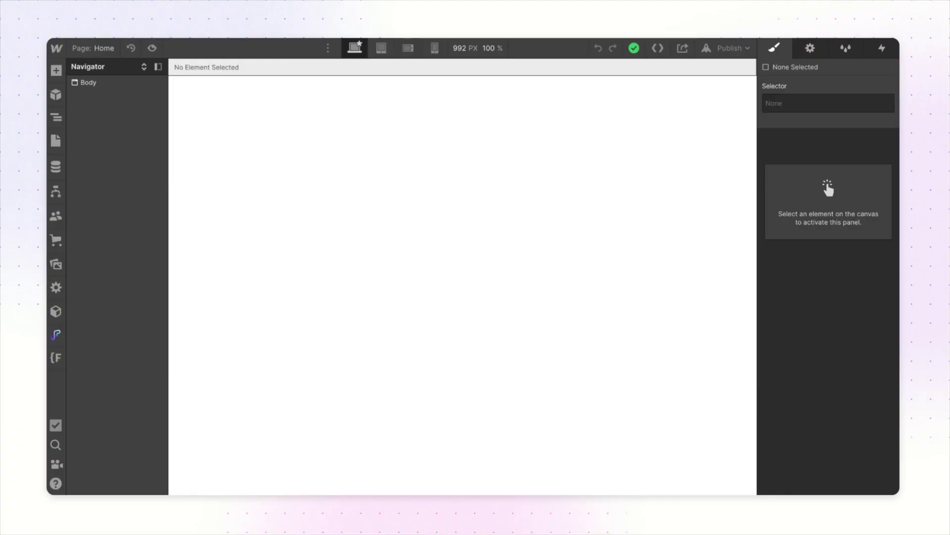
Step: Select the Body of the blank Home page in the Navigator as the paste target
left_click(88, 82)
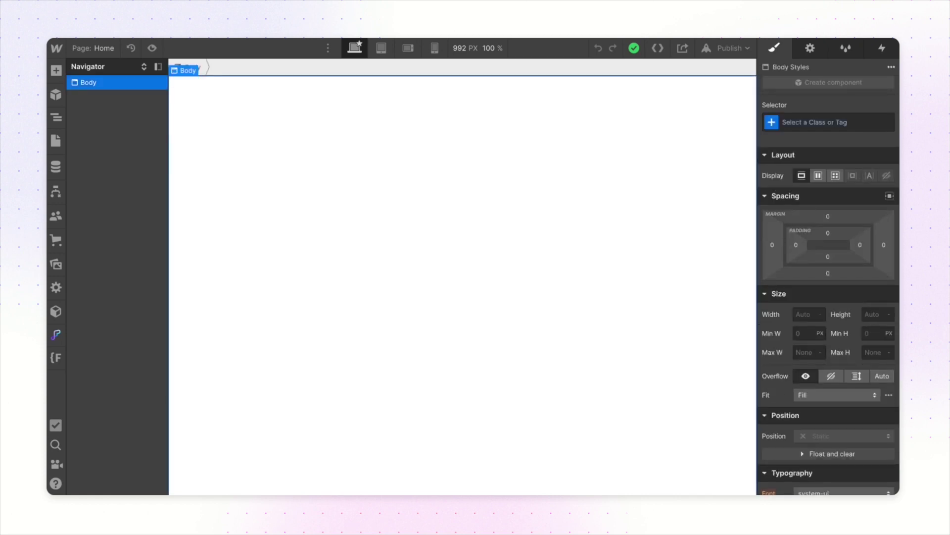
Step: Paste the copied Relume homepage sections into the Body
key("ctrl+v")
scroll(463, 284, "down", 4)
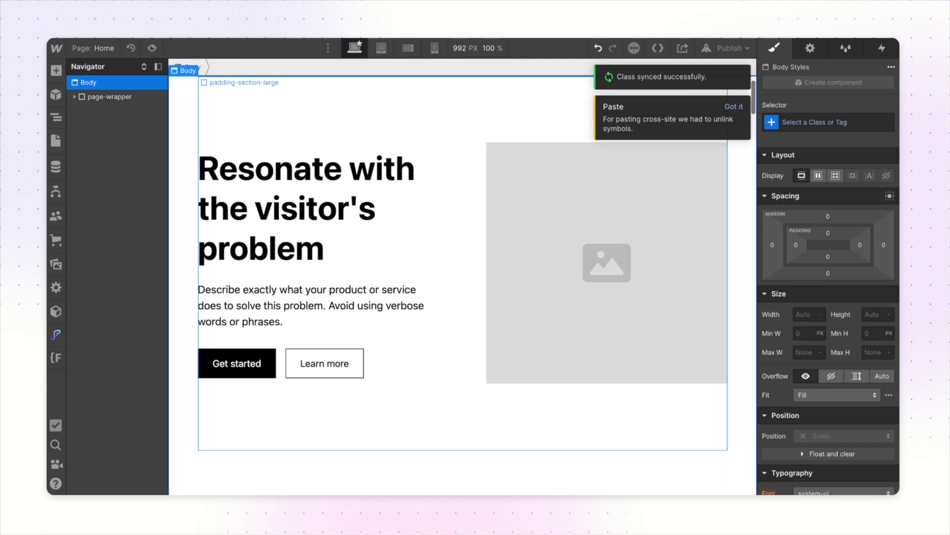
scroll(363, 170, "down", 10)
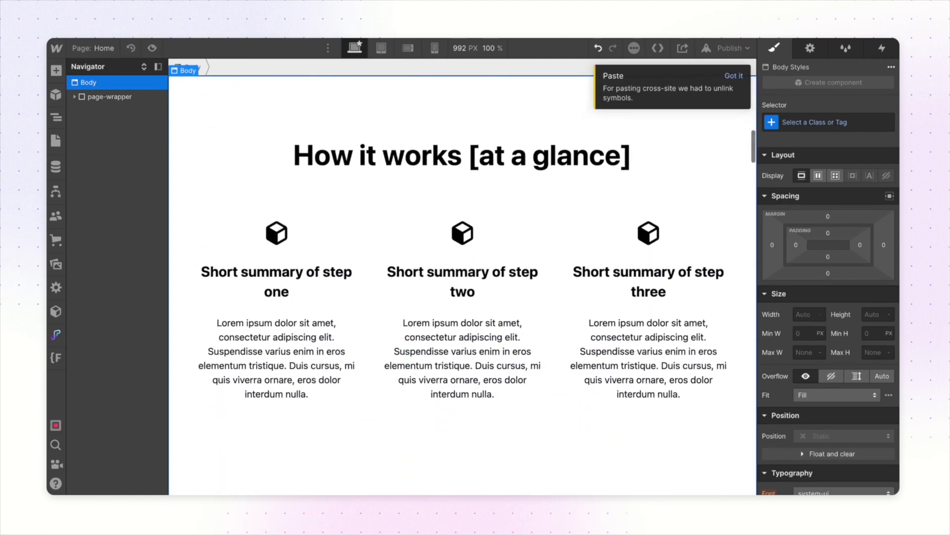
Step: Inspect the classes of the step one heading and the main feature section
left_click(292, 235)
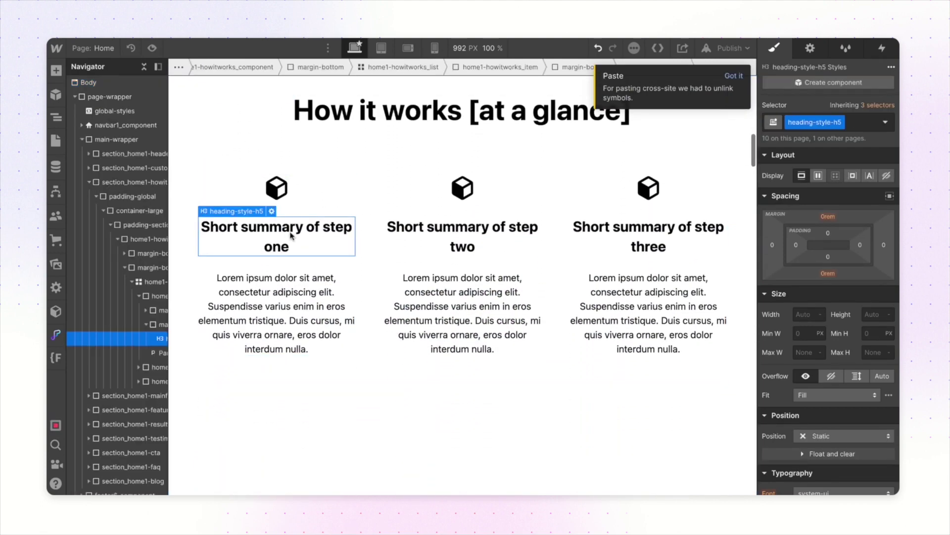
scroll(292, 236, "down", 1)
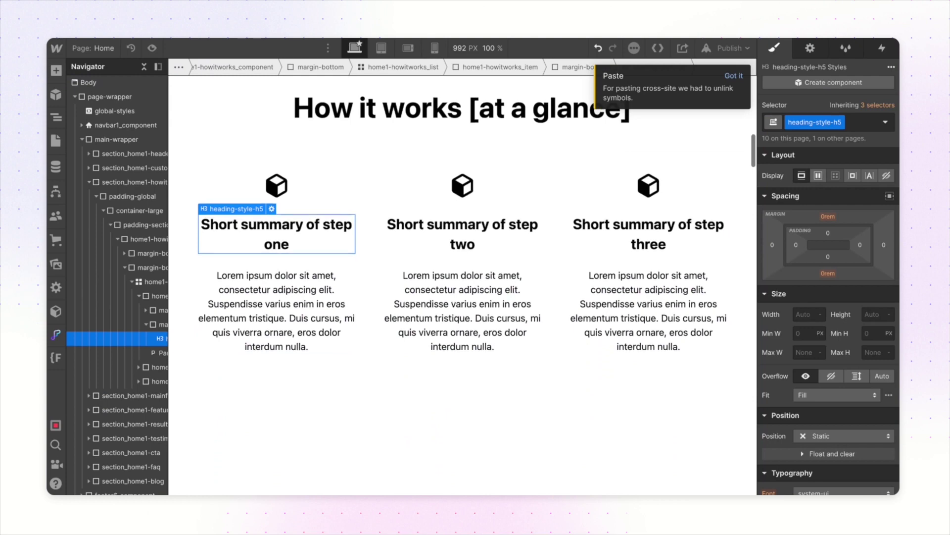
scroll(250, 228, "down", 10)
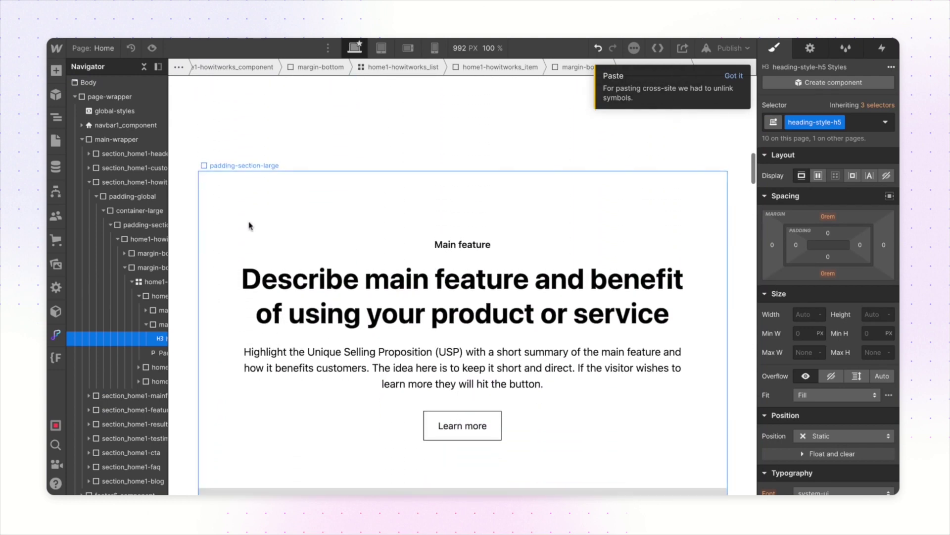
left_click(183, 209)
scroll(812, 347, "down", 4)
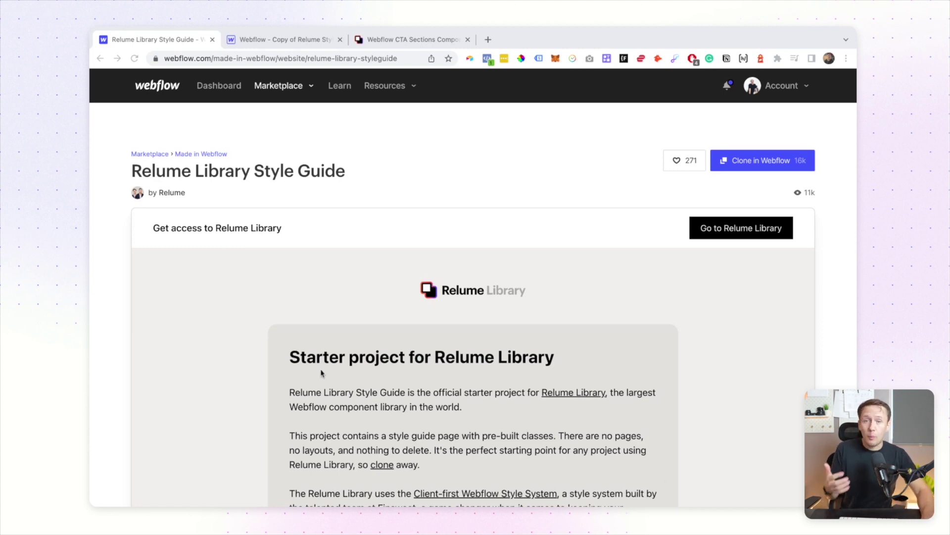
Step: Scroll the Relume Library Style Guide listing, then return to the copied style guide project
scroll(321, 373, "down", 1)
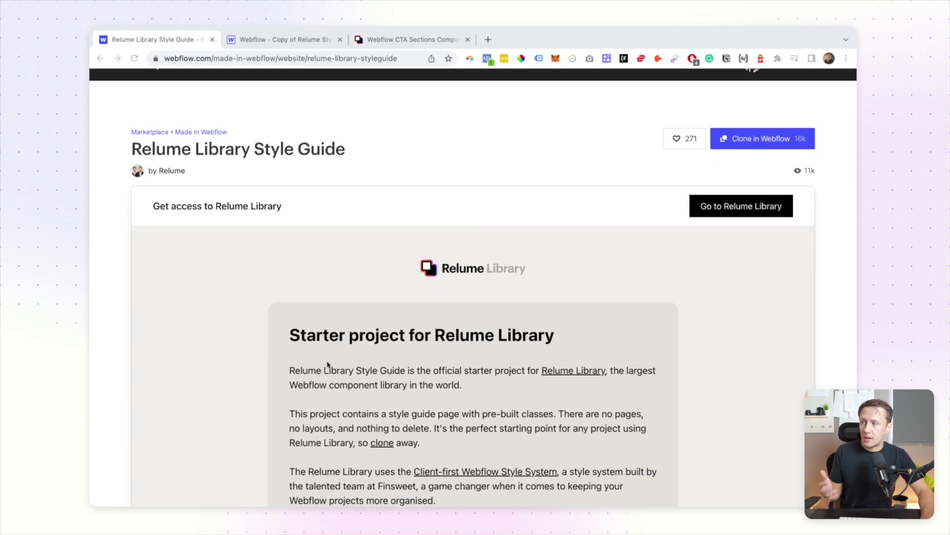
left_click(286, 42)
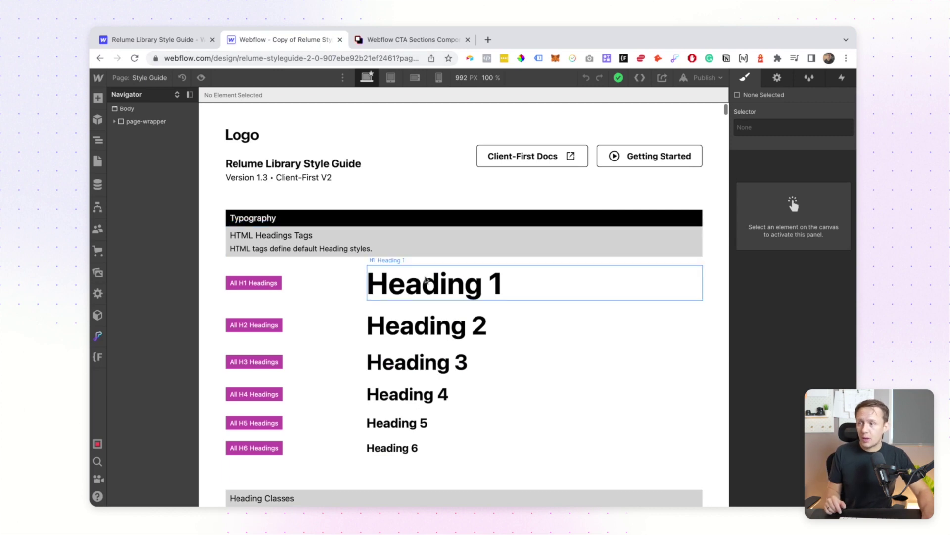
Step: Inspect Heading 1 and the heading-style-h1 class, then scroll down to UI Elements > Buttons
scroll(464, 307, "down", 5)
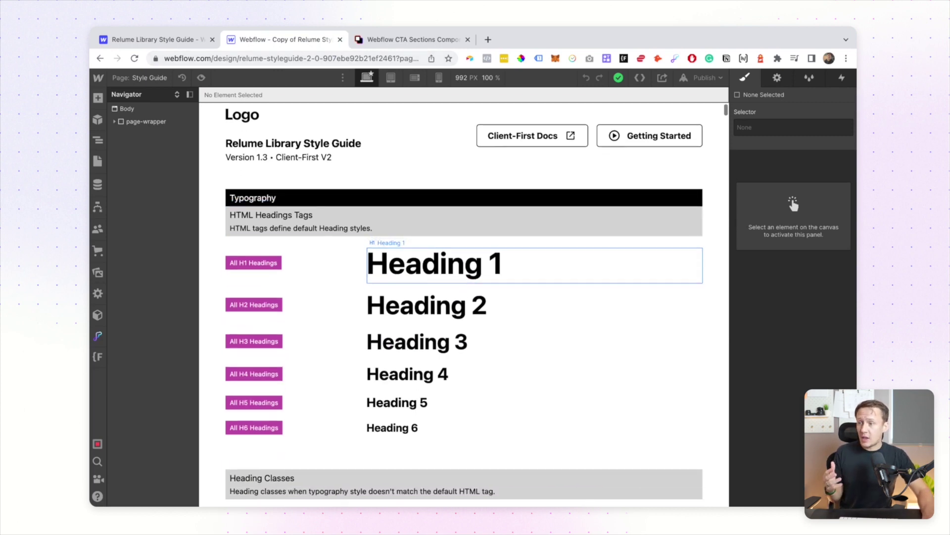
scroll(463, 306, "up", 5)
left_click(436, 284)
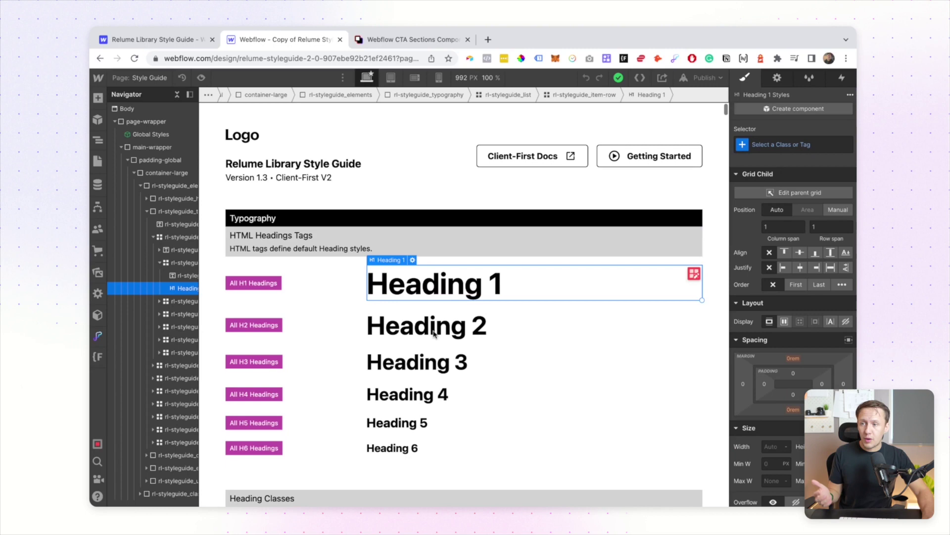
scroll(435, 328, "down", 5)
left_click(442, 289)
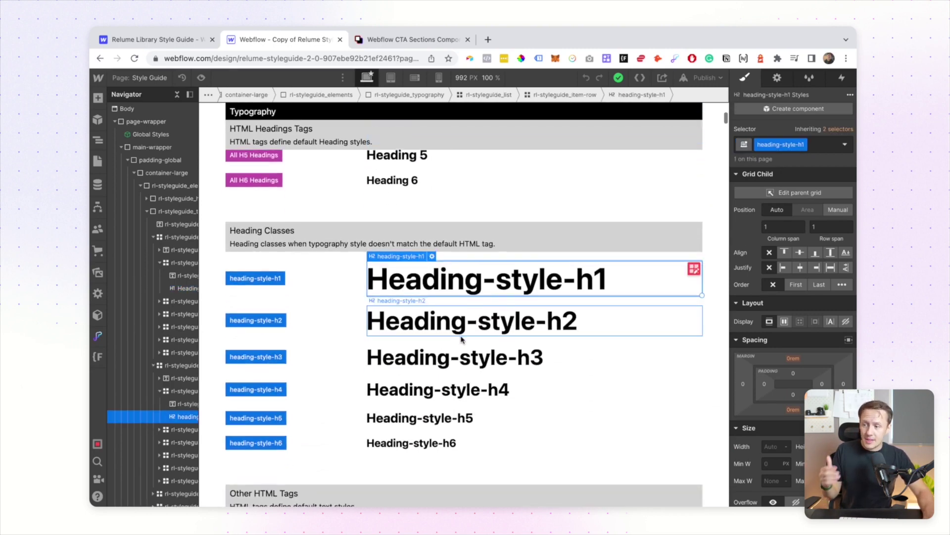
scroll(461, 333, "down", 6)
scroll(386, 250, "down", 10)
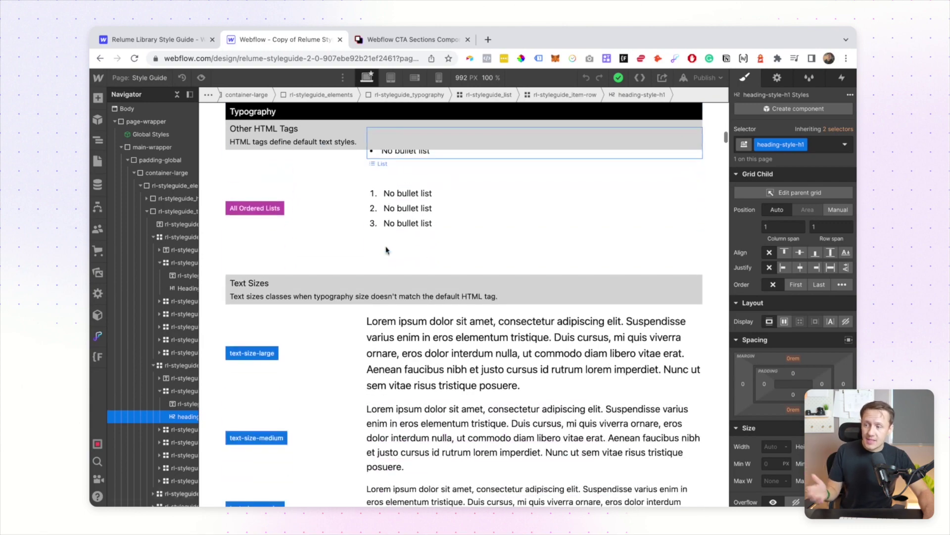
scroll(437, 358, "down", 15)
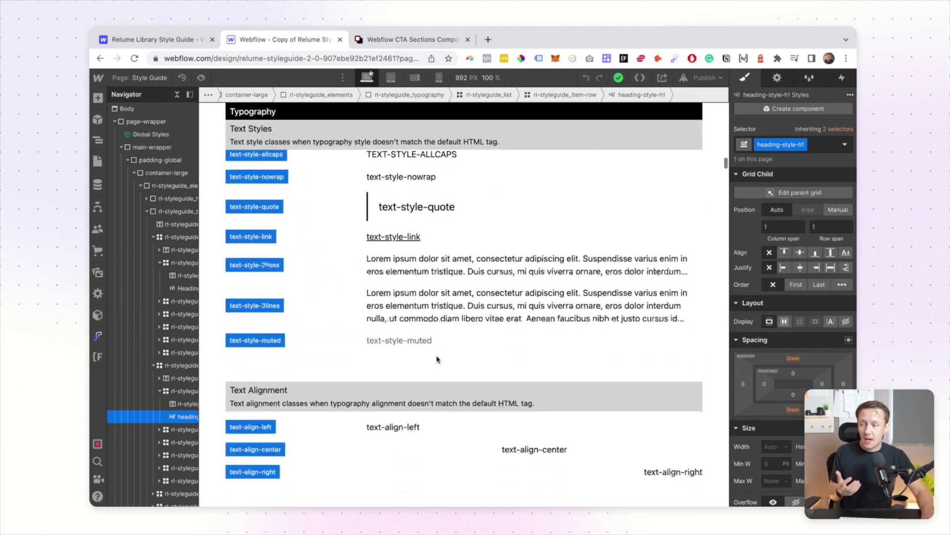
scroll(464, 305, "down", 15)
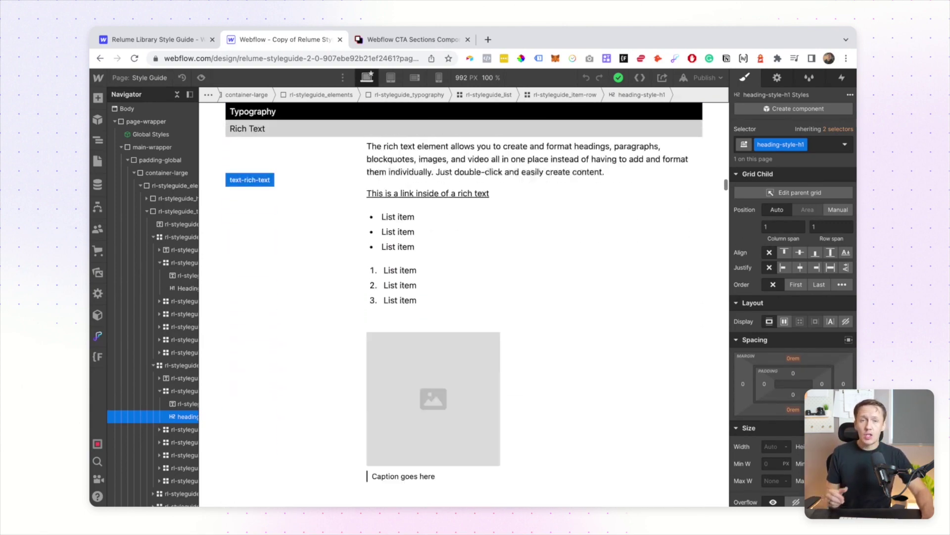
scroll(394, 297, "down", 5)
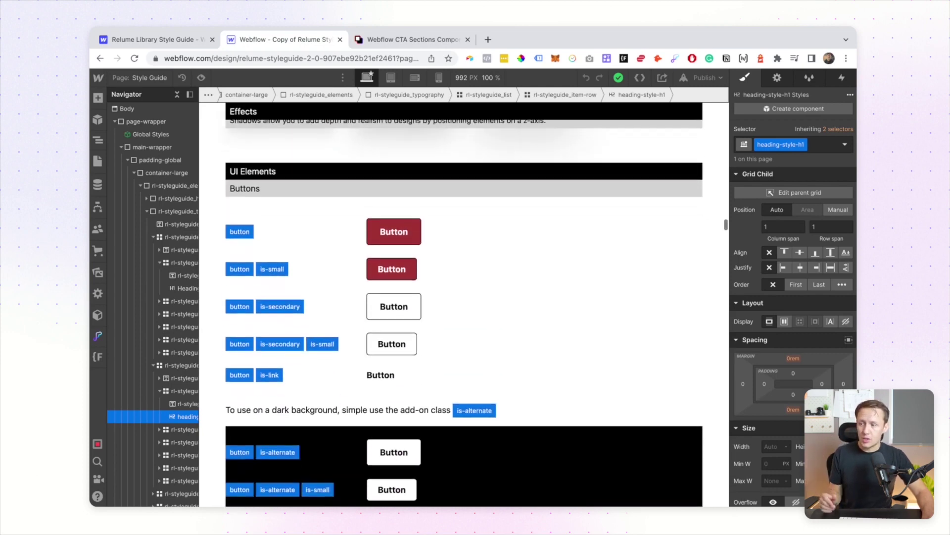
Step: Change the primary button class background from brown to blue #3234a1
left_click(394, 210)
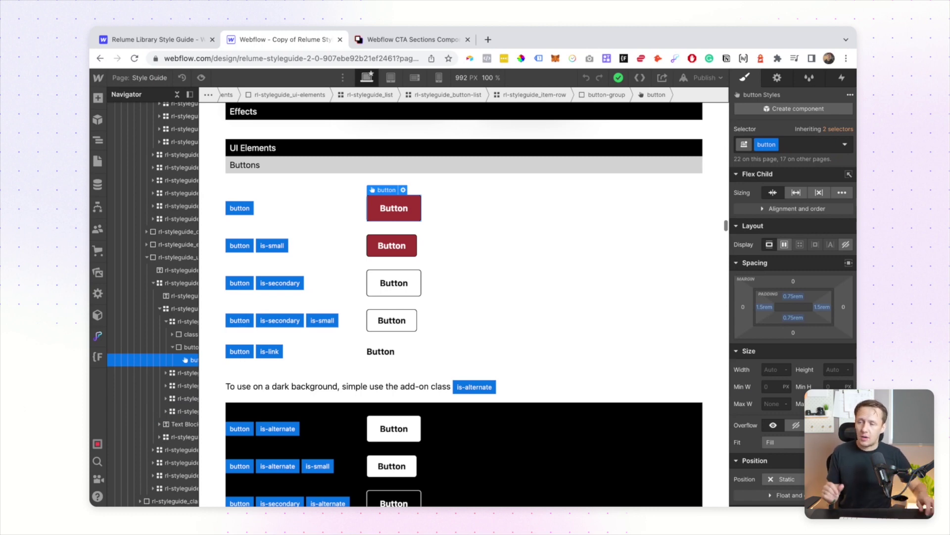
scroll(772, 365, "down", 10)
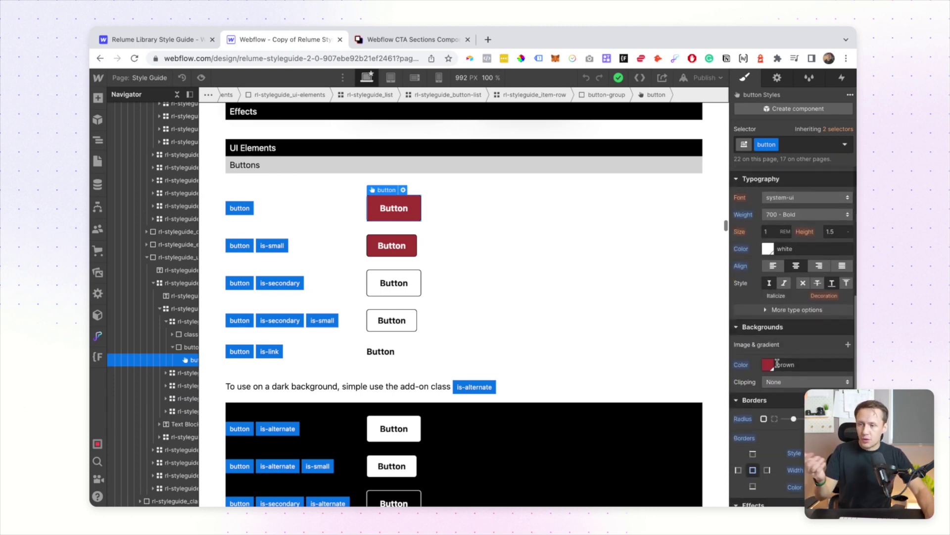
left_click(774, 364)
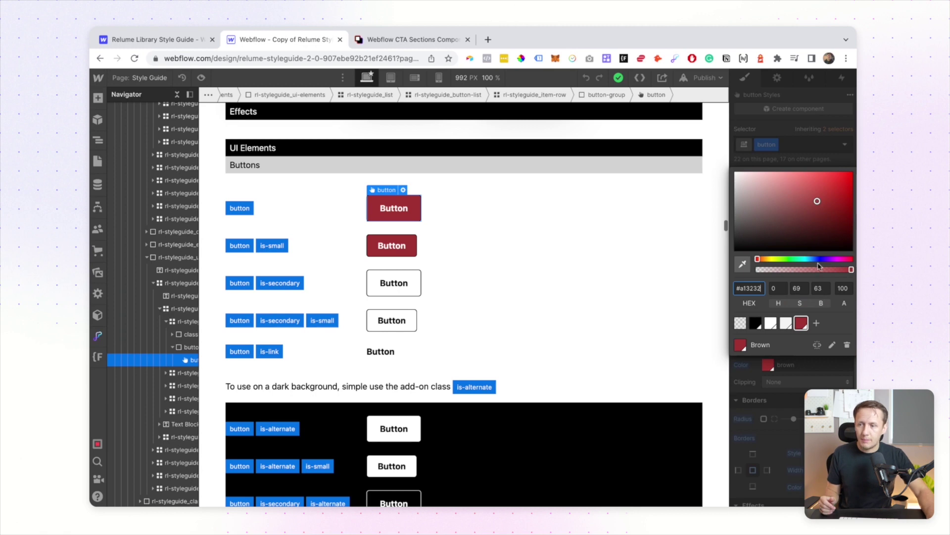
type("#3234a1")
Step: Give the is-secondary button a yellow #edf381 background
left_click(419, 283)
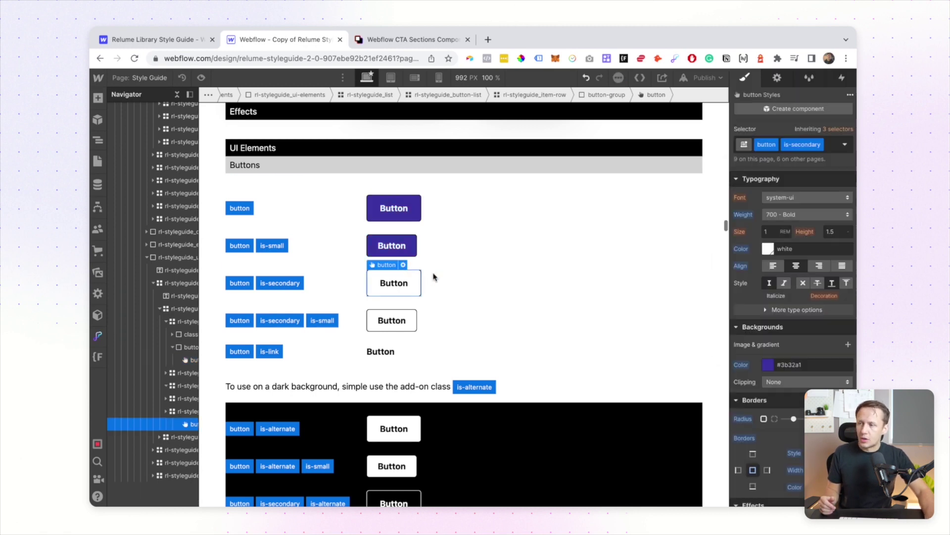
left_click(768, 367)
left_click(776, 196)
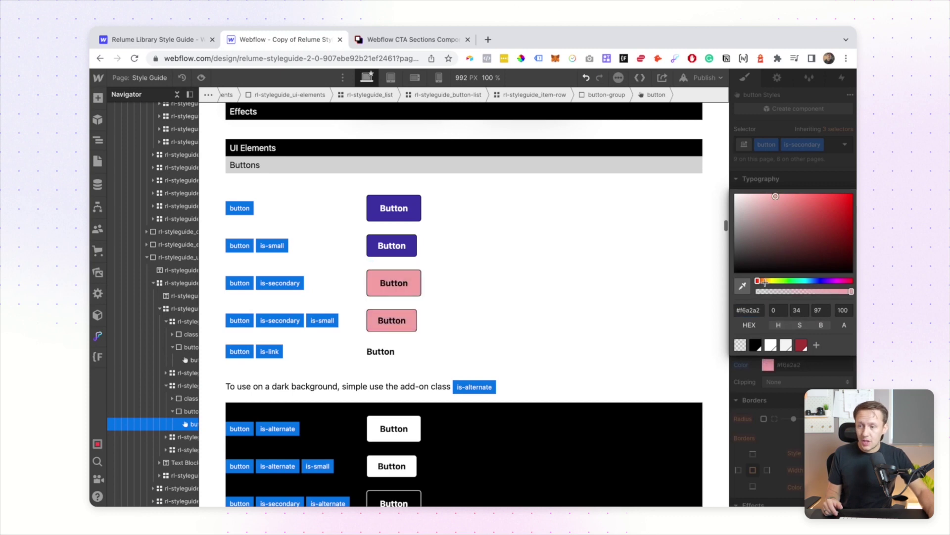
left_click_drag(764, 283, 775, 282)
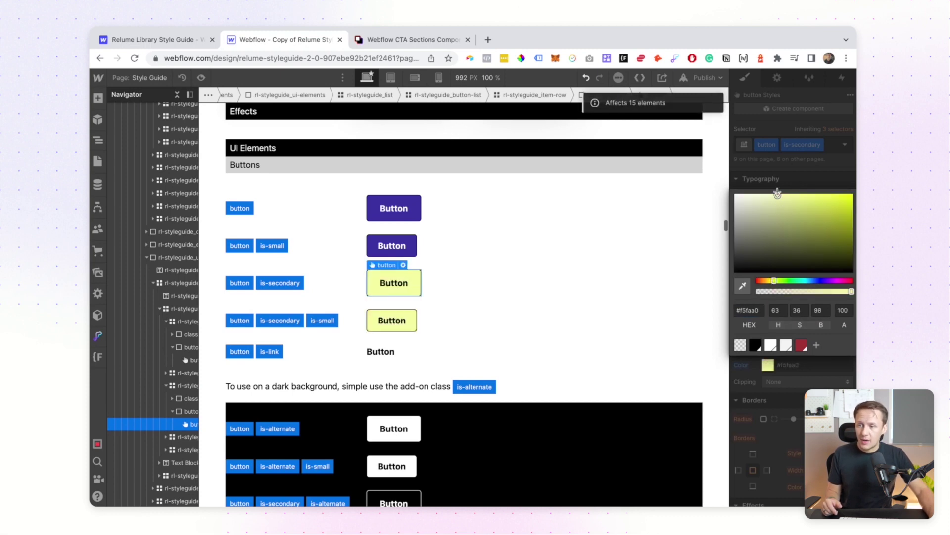
left_click_drag(778, 194, 790, 197)
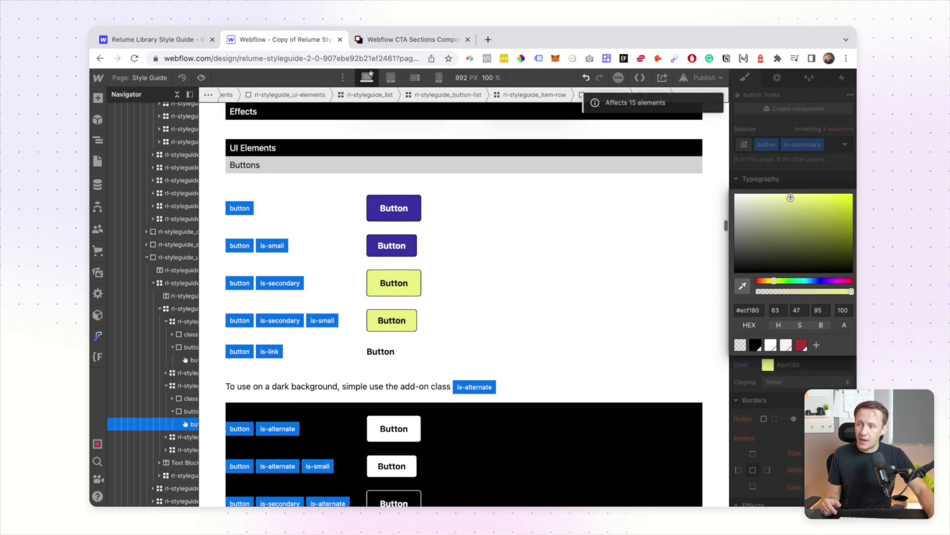
left_click(788, 170)
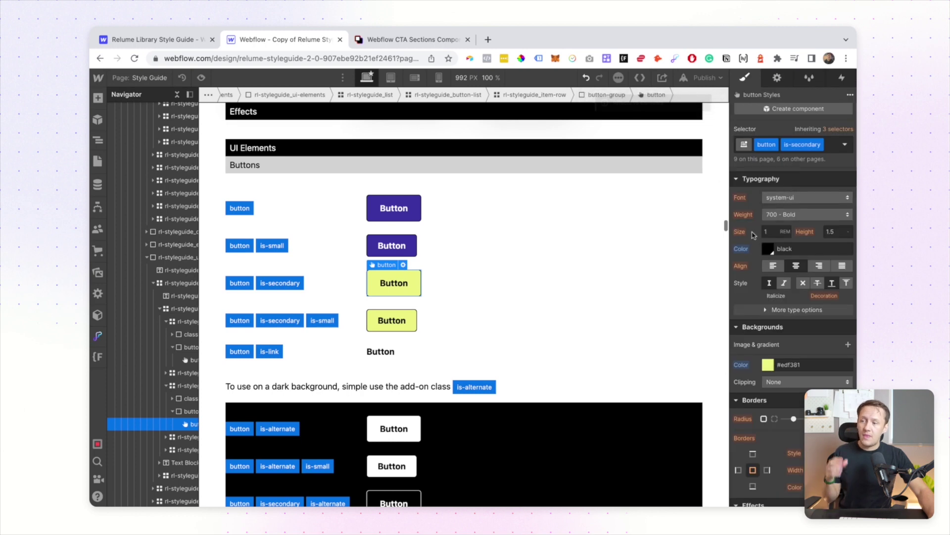
left_click(151, 80)
Step: On the Home page, select the hero Get started button and show its Style settings
left_click(163, 159)
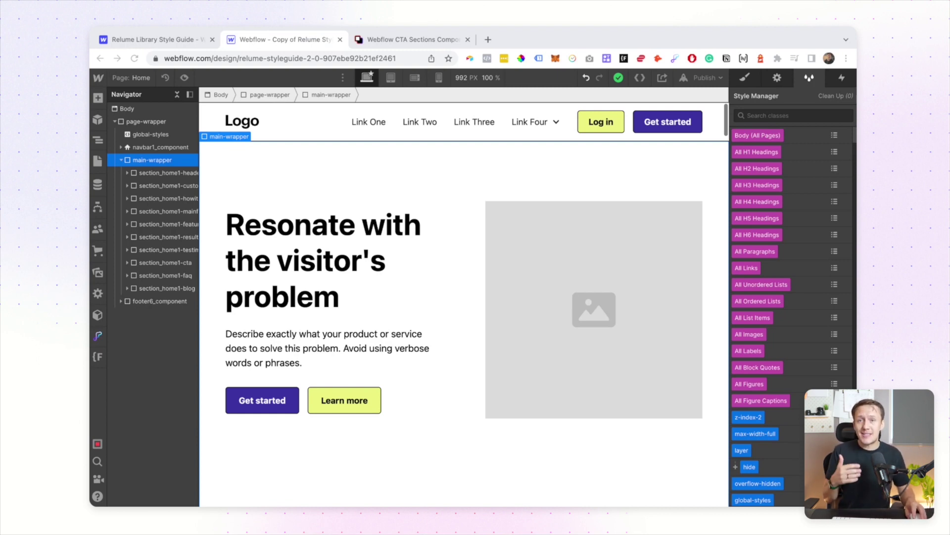
left_click(279, 394)
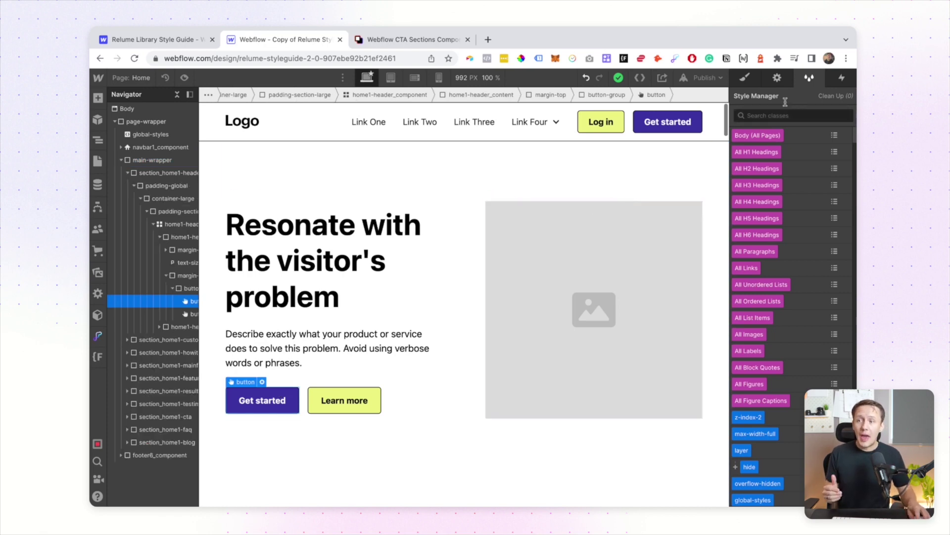
left_click(745, 78)
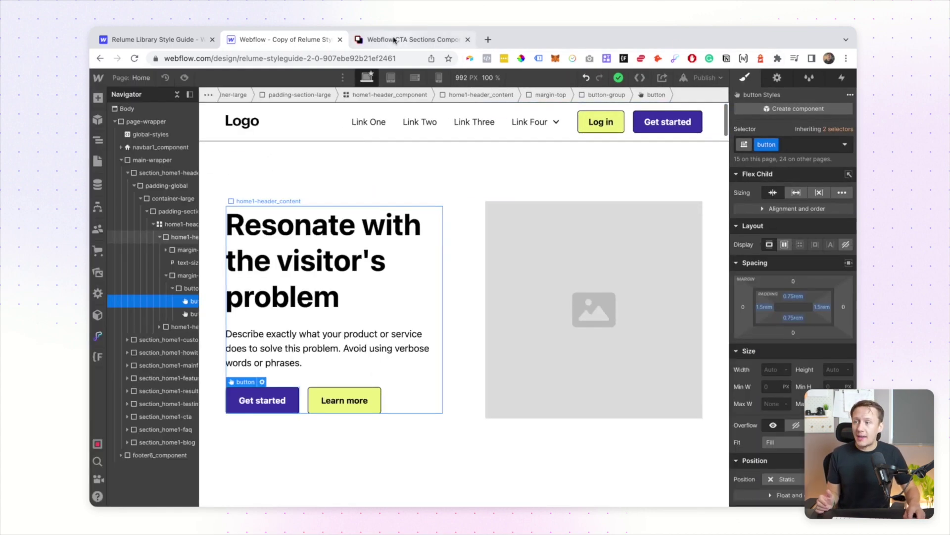
Step: Copy the CTA 1 section from Relume Library and select main-wrapper in Webflow
left_click(414, 39)
left_click(331, 404)
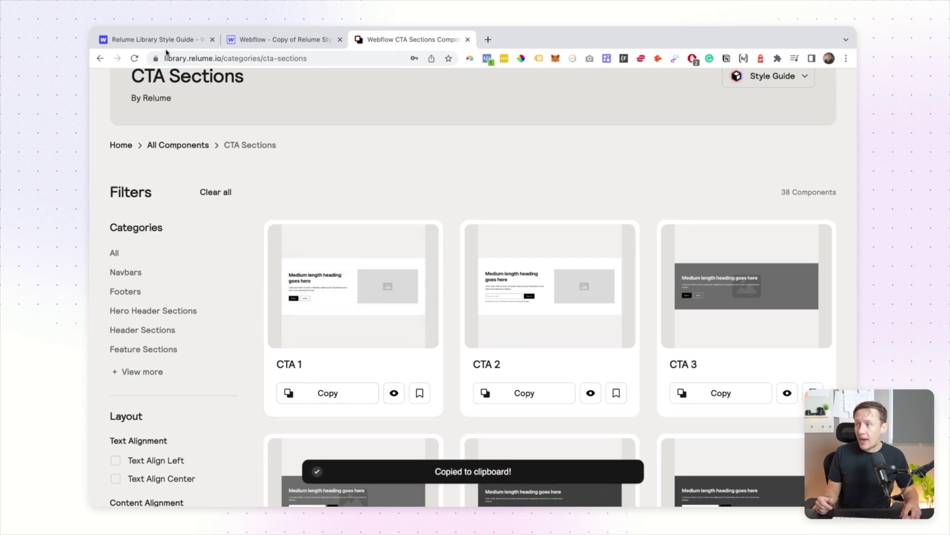
left_click(273, 41)
left_click(137, 162)
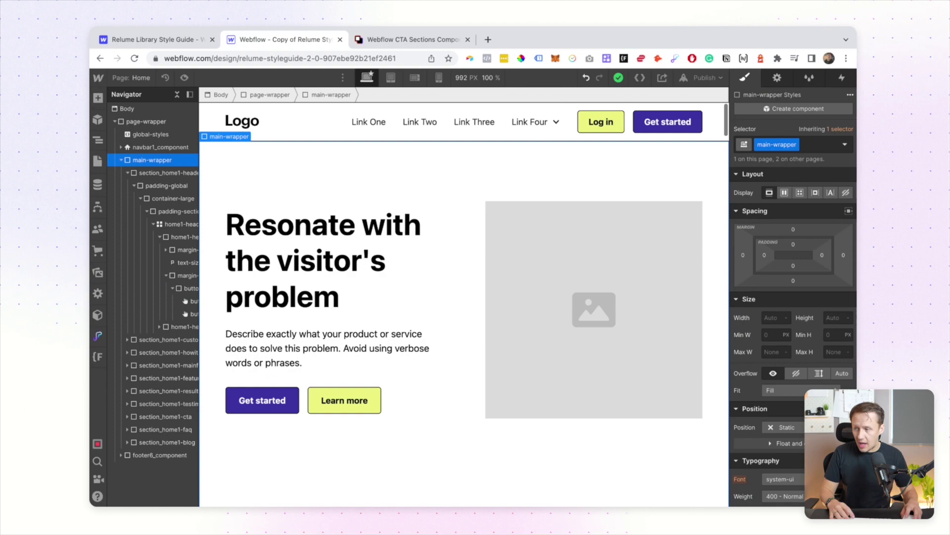
Step: Paste CTA 1 and select its section_cta1, cta1_component and black Button
key("ctrl+v")
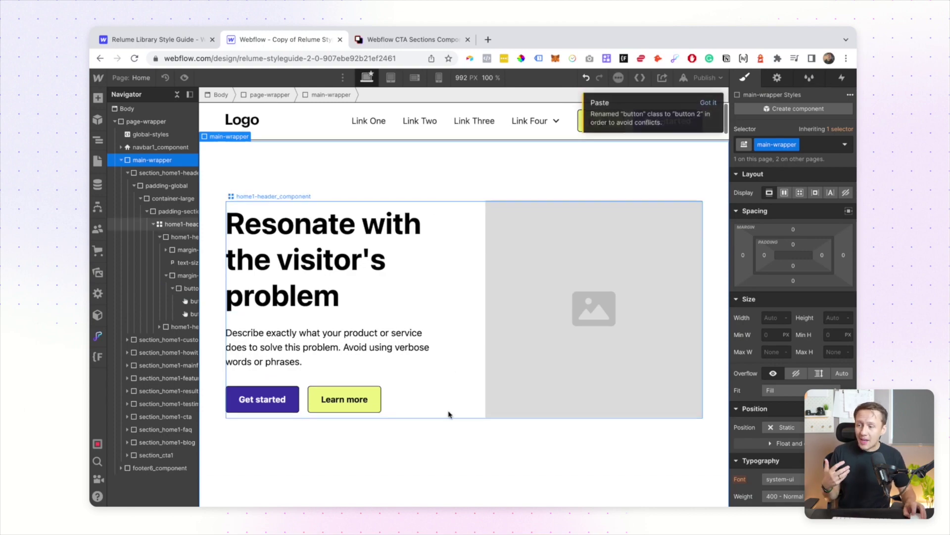
scroll(448, 414, "down", 20)
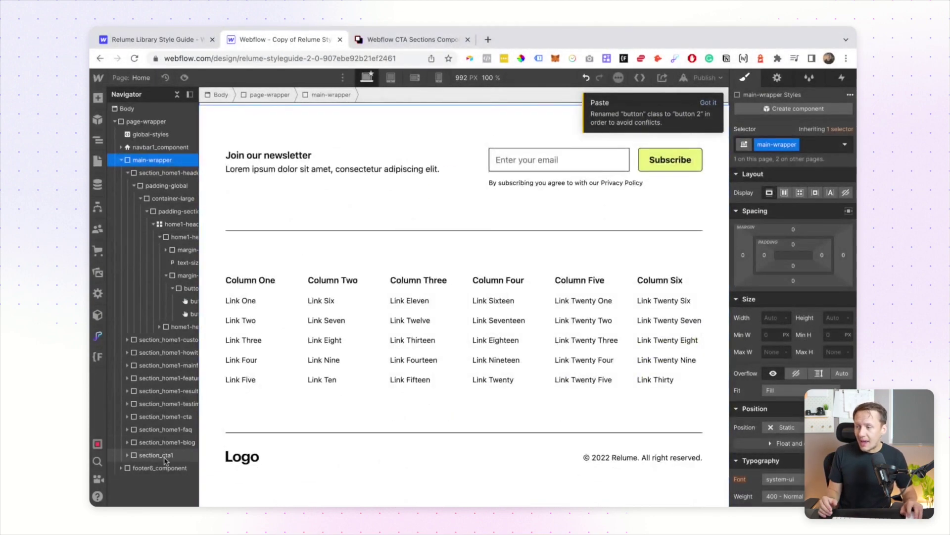
left_click(165, 458)
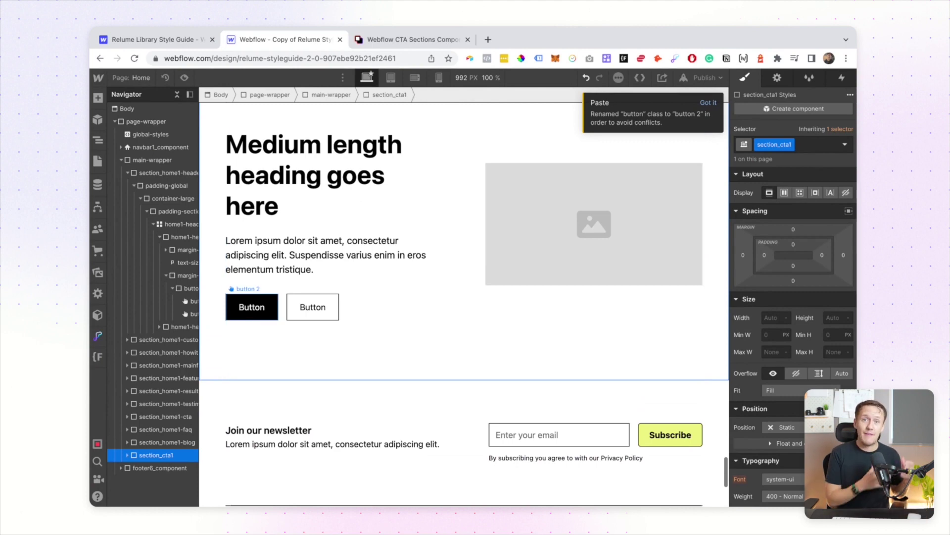
left_click(582, 302)
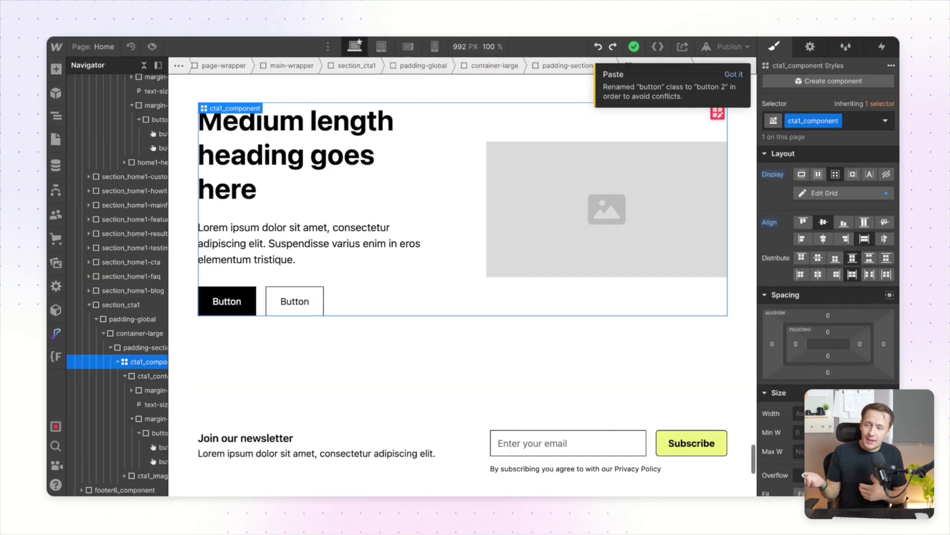
left_click(250, 298)
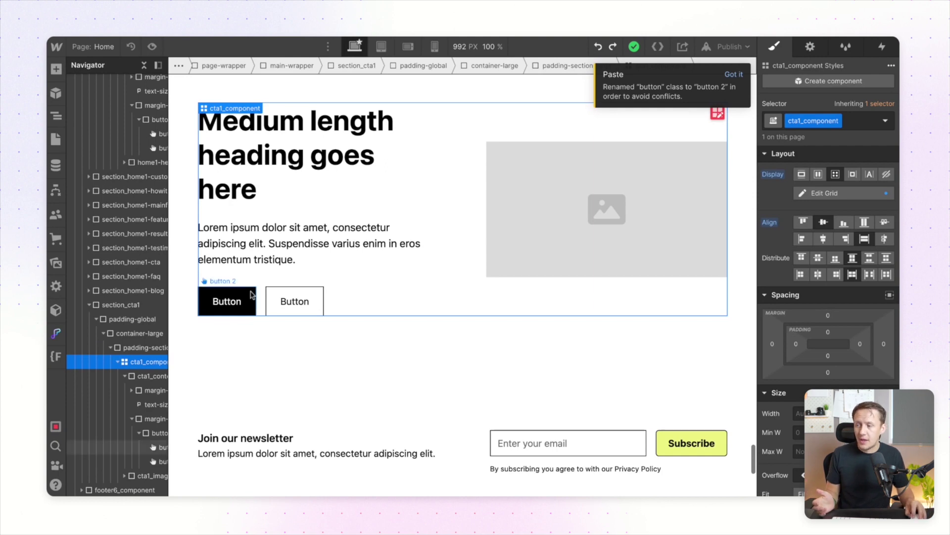
Step: Replace the first CTA button's button 2 class with the style guide's button class
left_click(845, 124)
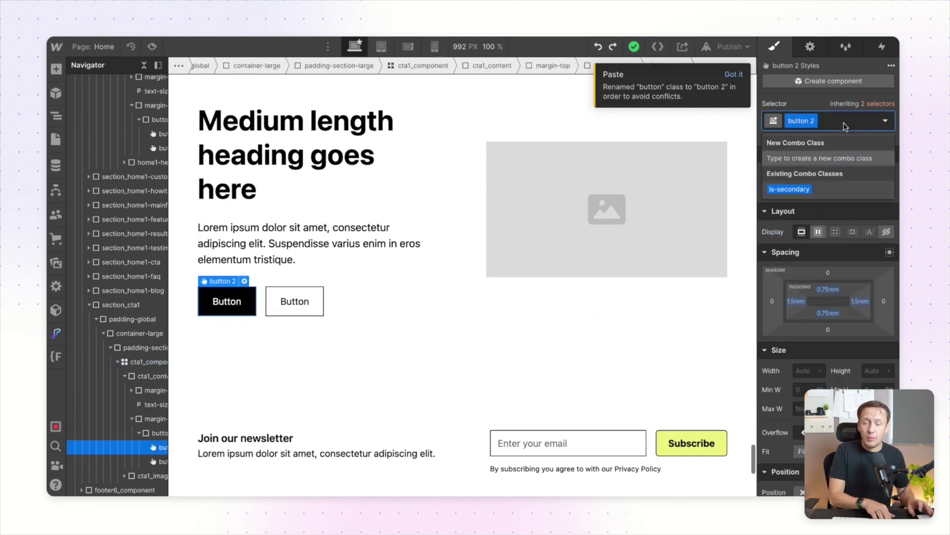
key("BackSpace")
type("button")
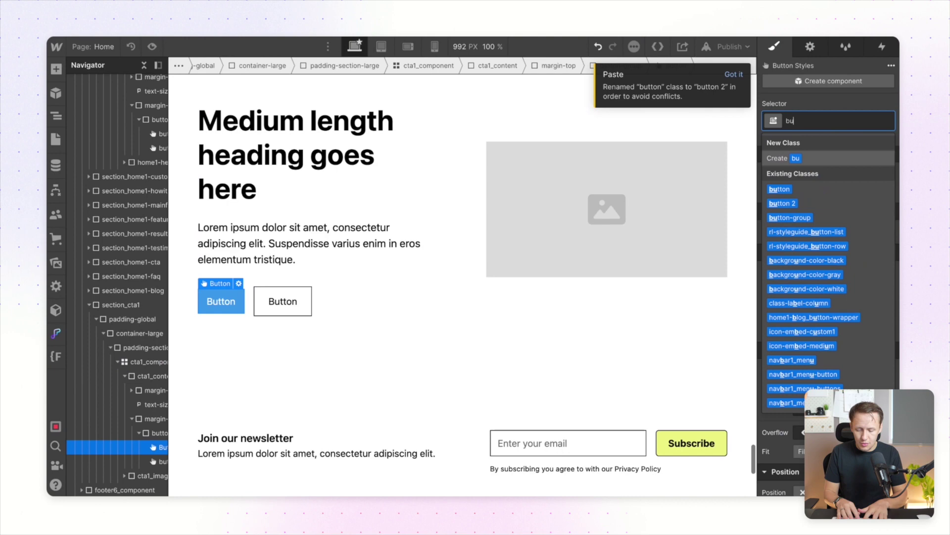
left_click(787, 159)
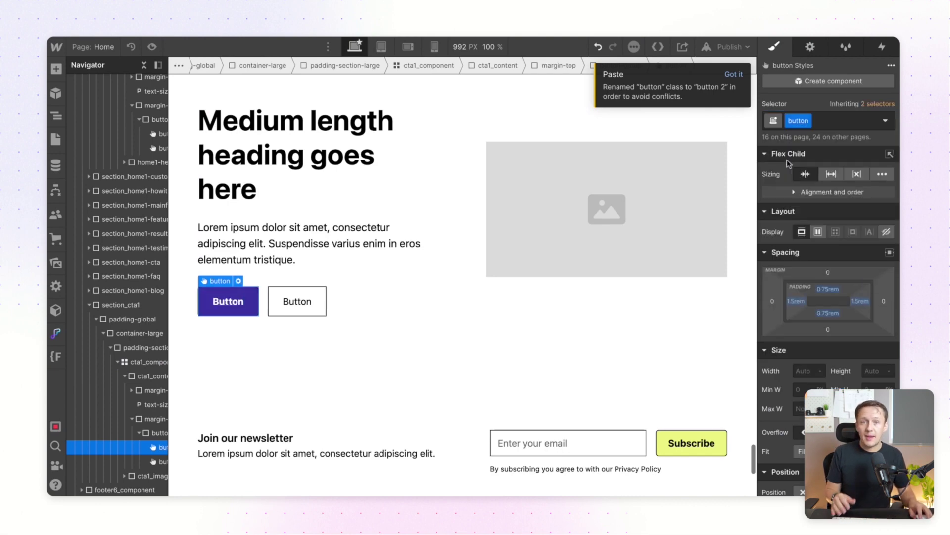
Step: Give the second CTA button the button class plus the yellow is-secondary combo class
left_click(297, 301)
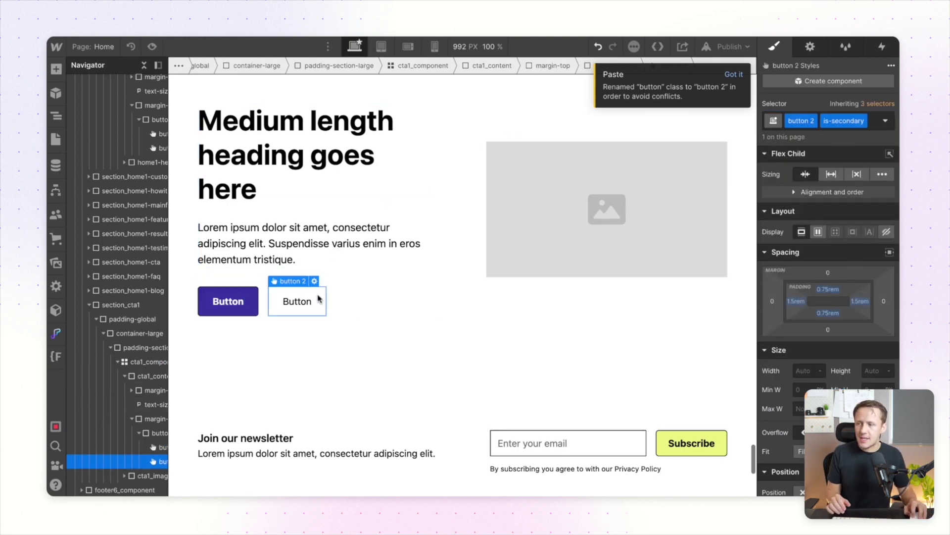
left_click(874, 123)
key("BackSpace")
key("BackSpace")
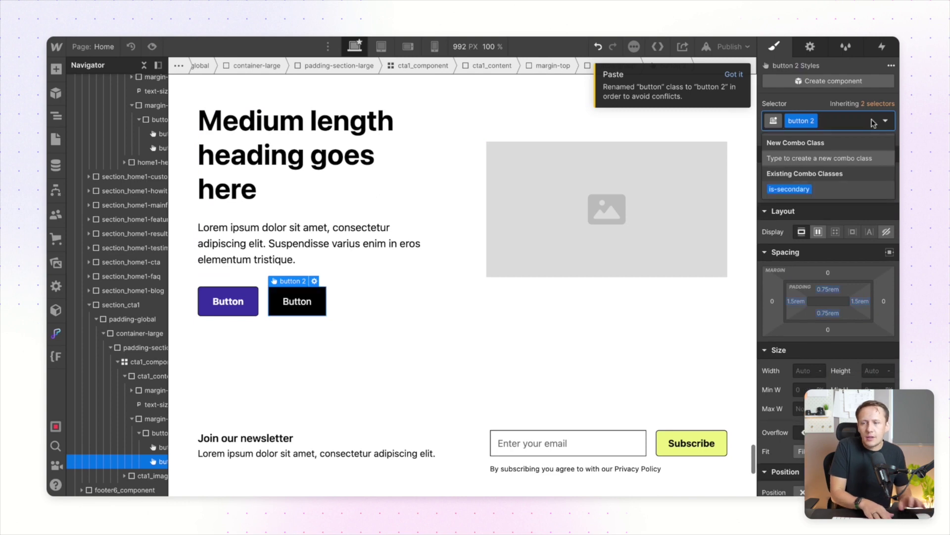
type("button")
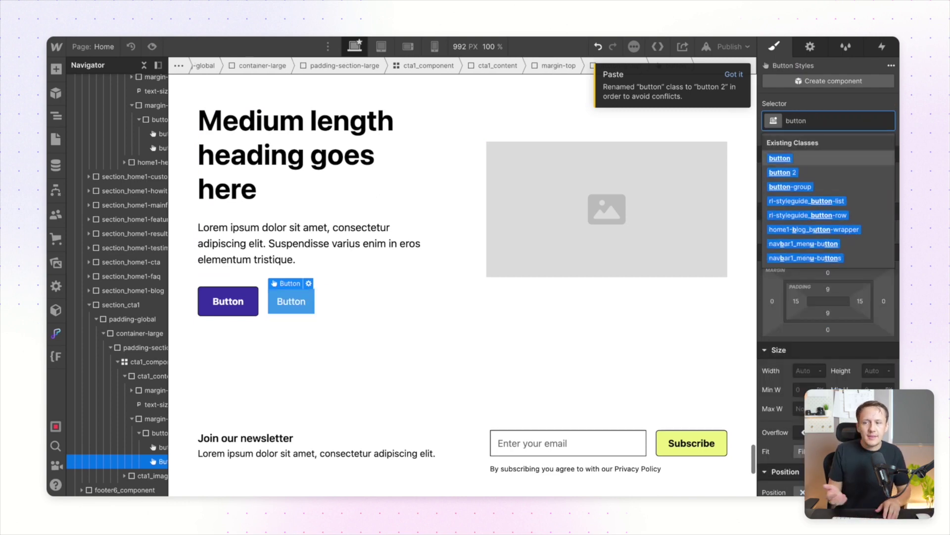
key("Return")
left_click(885, 120)
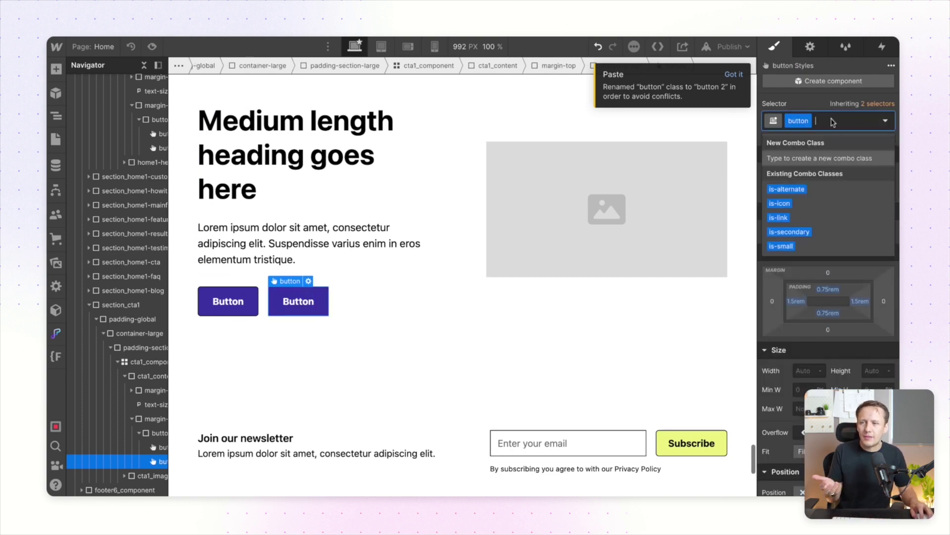
left_click(792, 231)
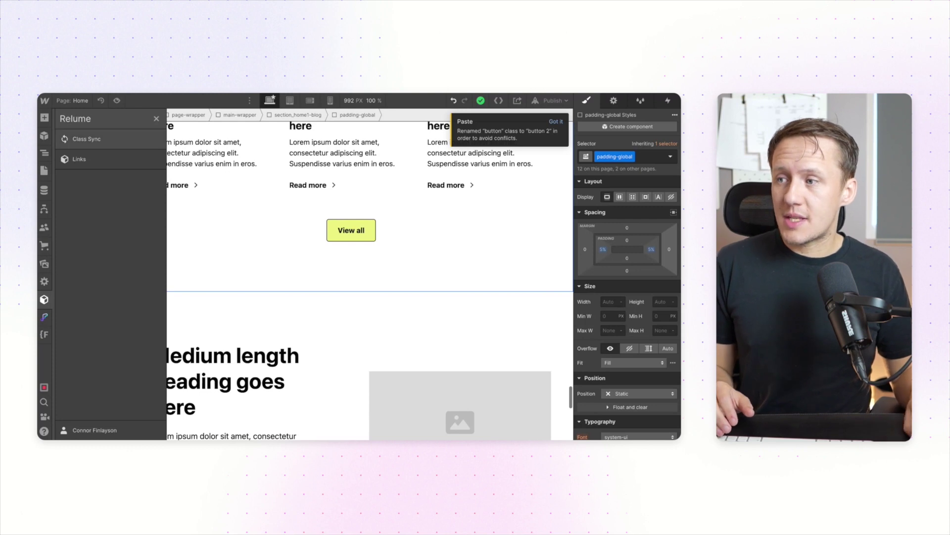
Step: Confirm Relume Class Sync mode is ON, then bring back the Navigator element tree
left_click(87, 139)
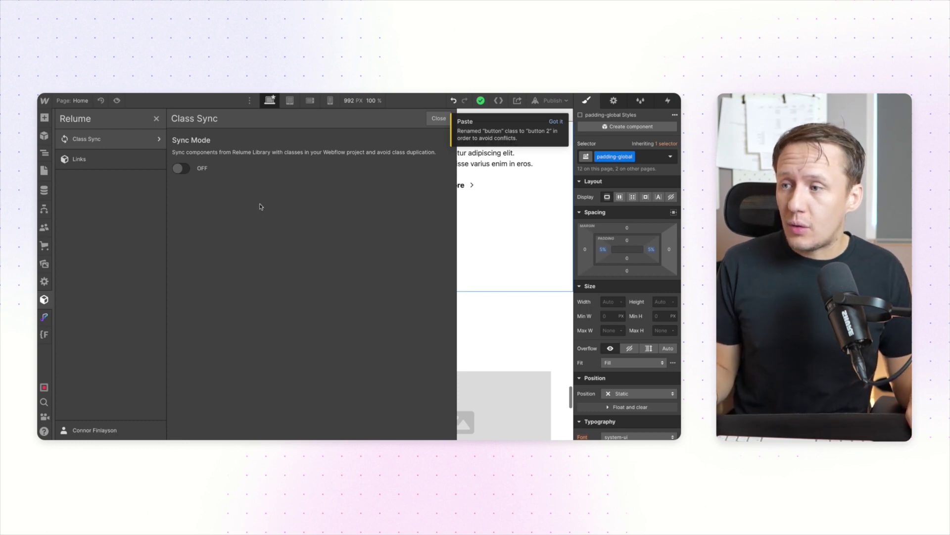
left_click(438, 121)
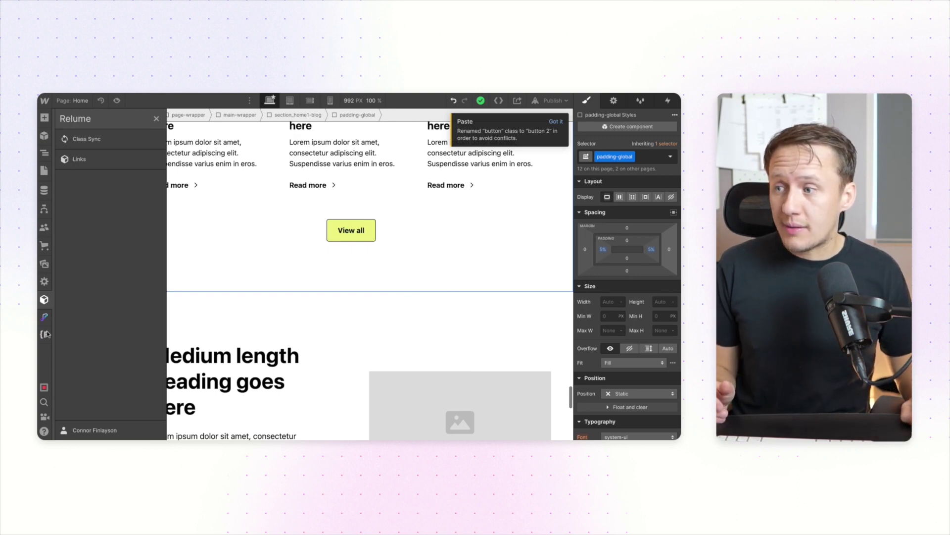
key("z")
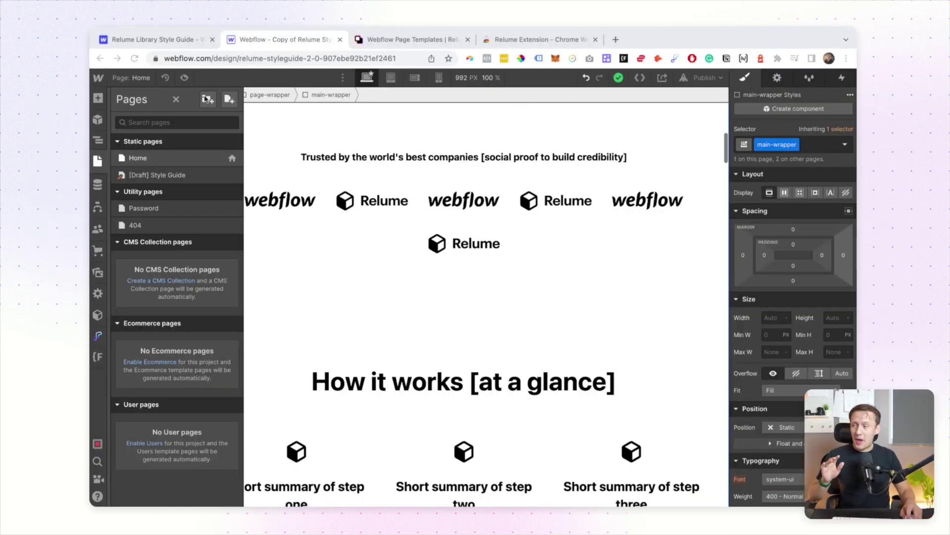
Step: Create a new blank page named Contact
left_click(229, 100)
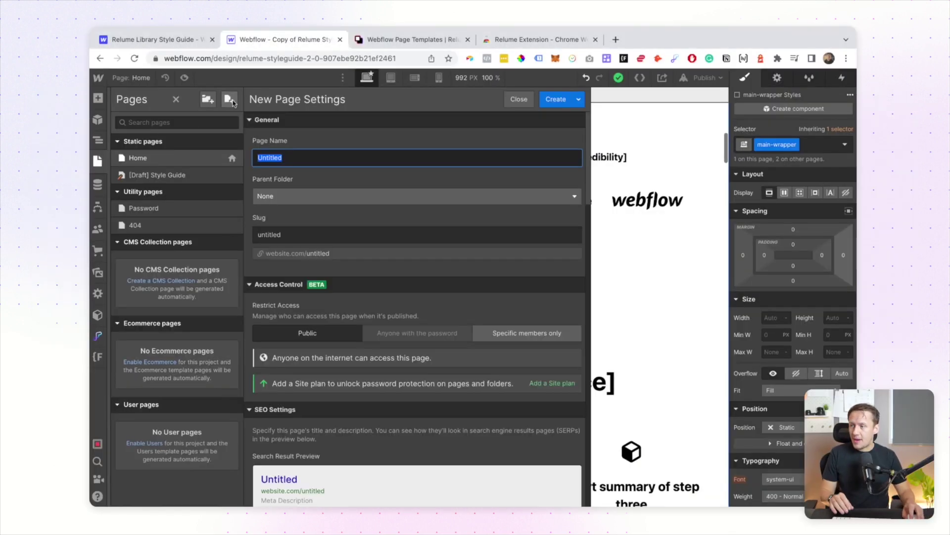
type("Contact")
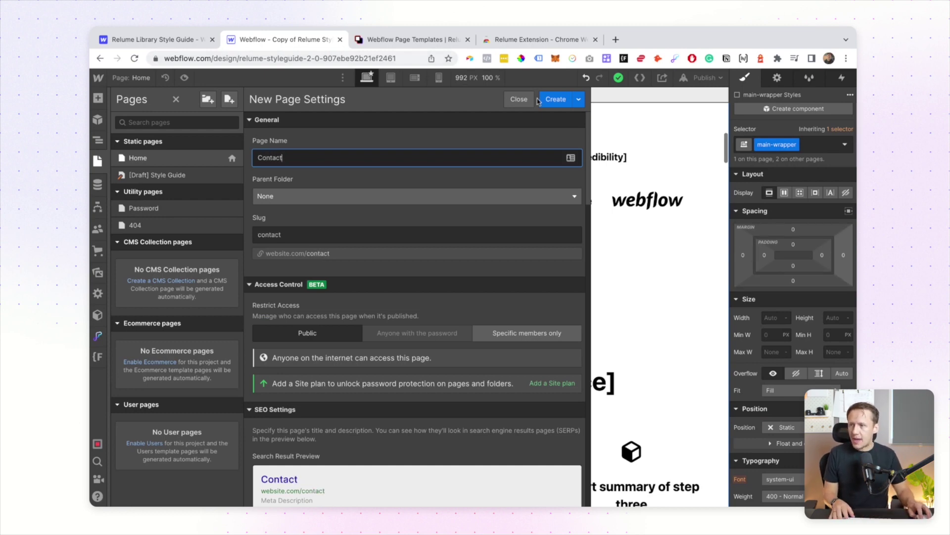
left_click(555, 100)
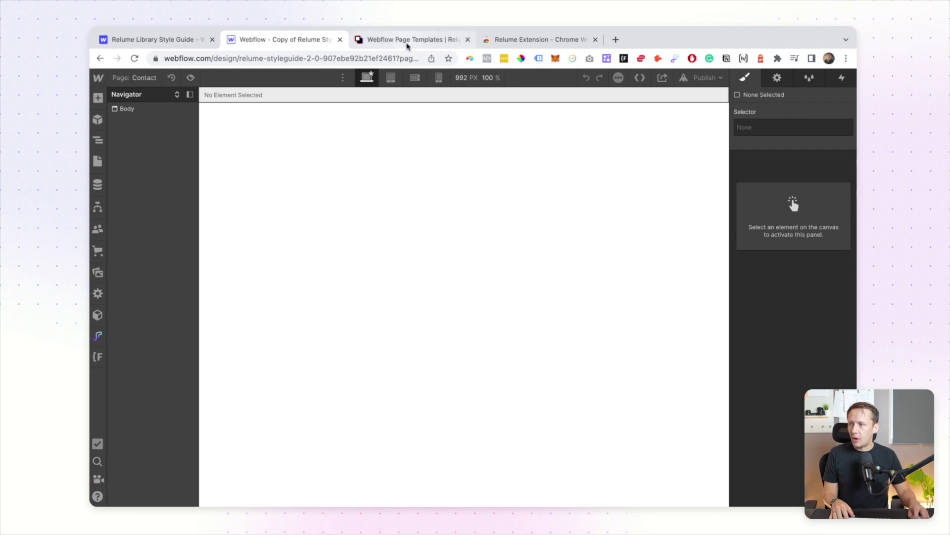
Step: Copy Relume's Contact 1 page template to the clipboard
left_click(411, 39)
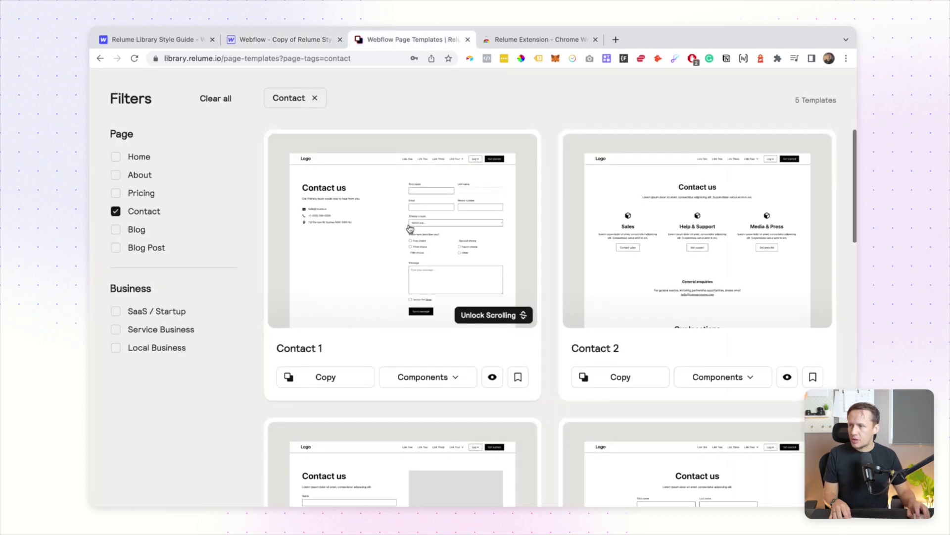
scroll(411, 228, "up", 1)
scroll(388, 236, "down", 2)
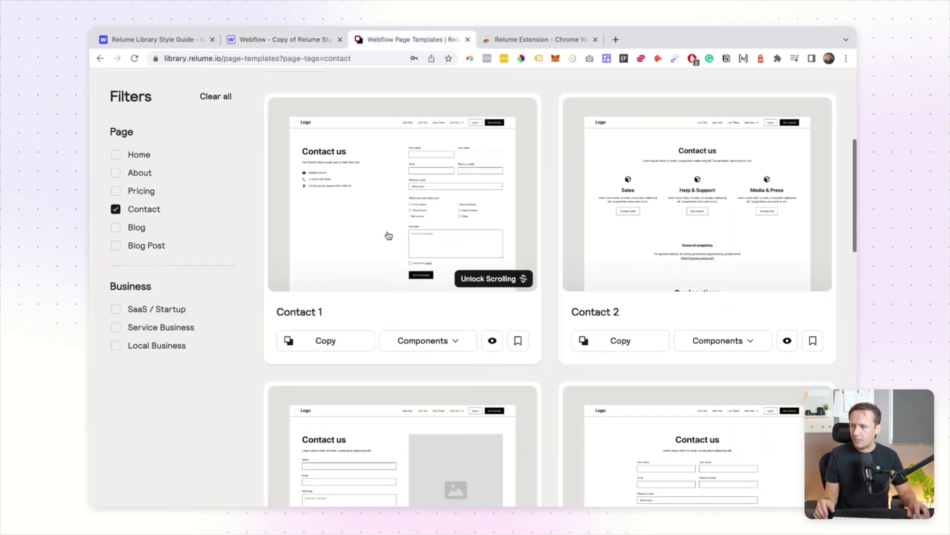
left_click(324, 344)
Step: Paste the Contact 1 template into the Contact page's Body and check the Log in button's classes
left_click(284, 40)
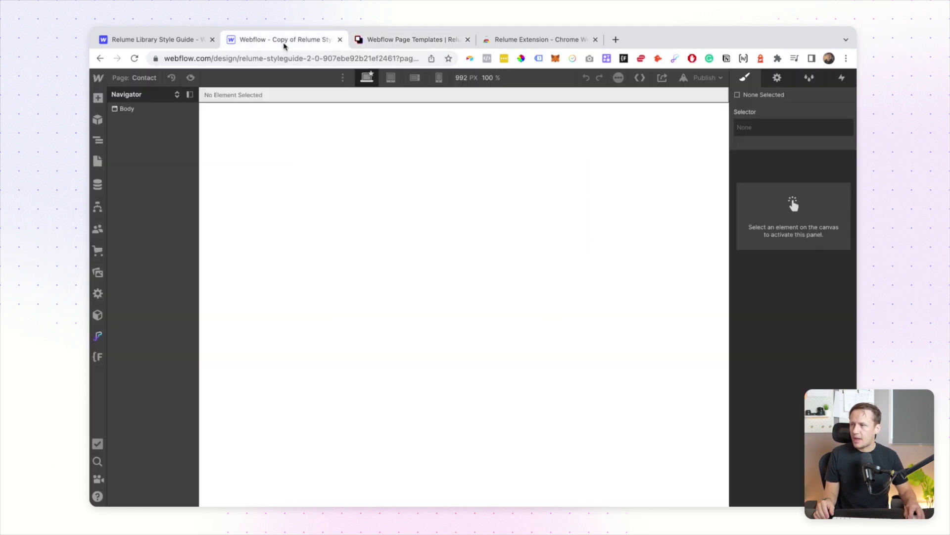
left_click(263, 200)
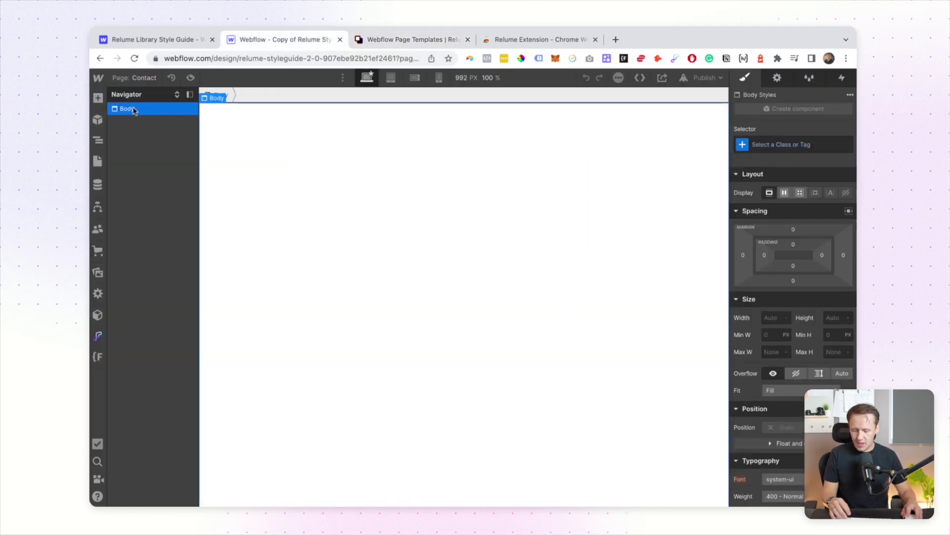
key("ctrl+v")
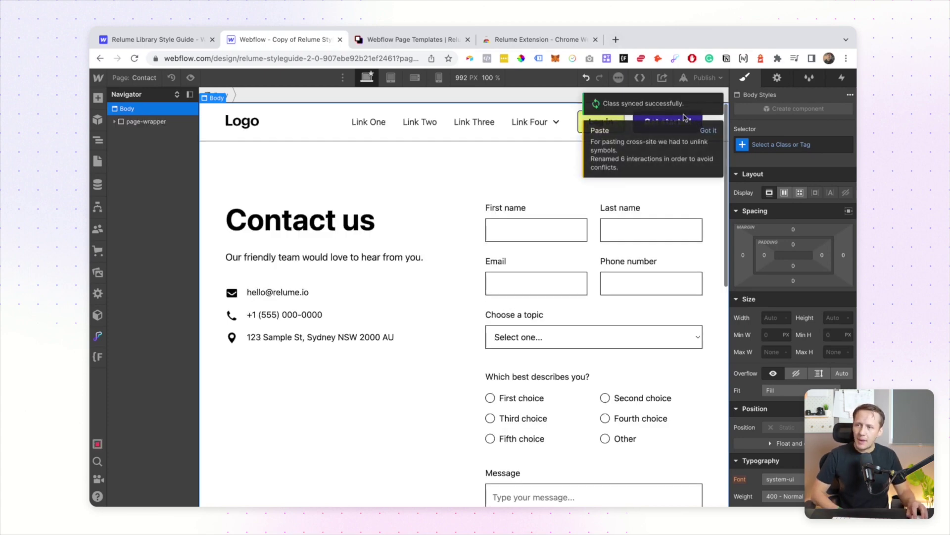
left_click(708, 103)
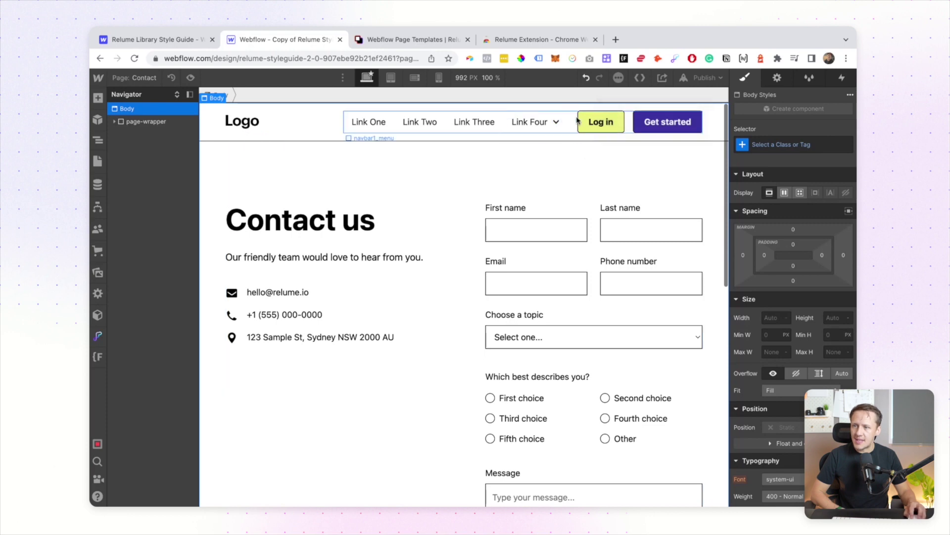
left_click(600, 122)
scroll(604, 194, "down", 6)
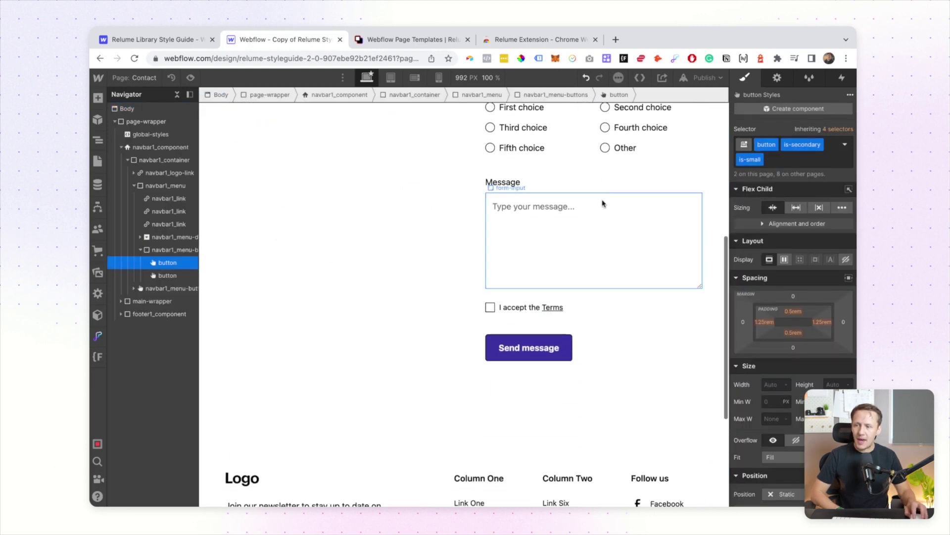
Step: Inspect the Send message button's class, comparing the style-guide project with the Relume contact templates
left_click(537, 352)
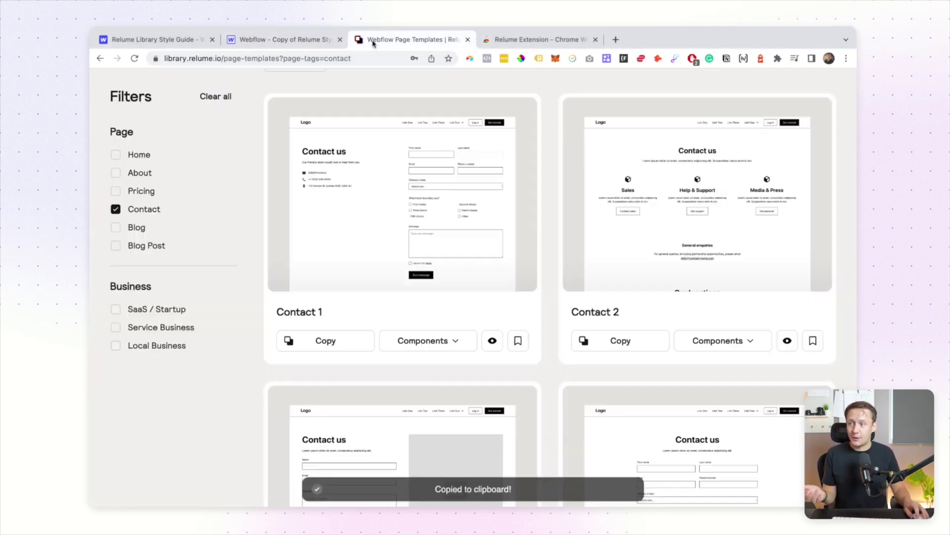
left_click(372, 41)
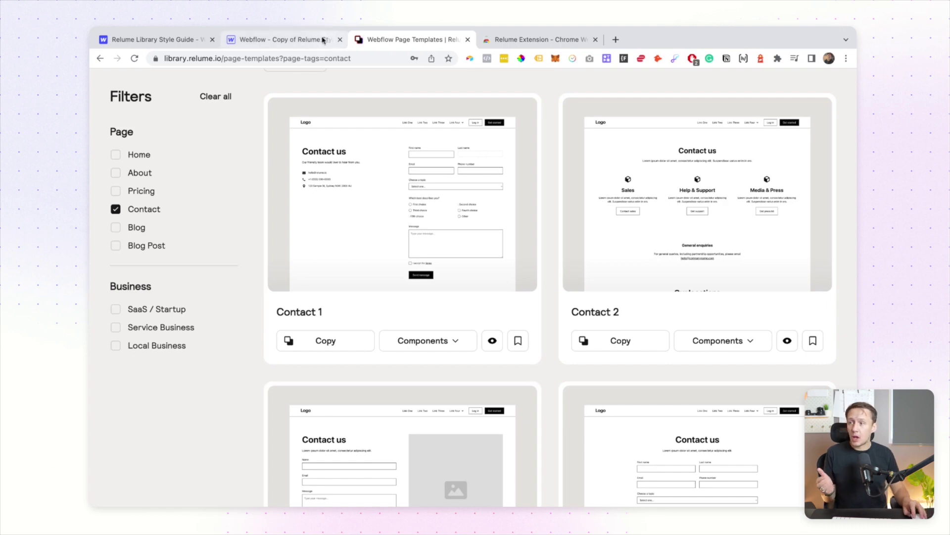
left_click(297, 39)
scroll(409, 350, "down", 5)
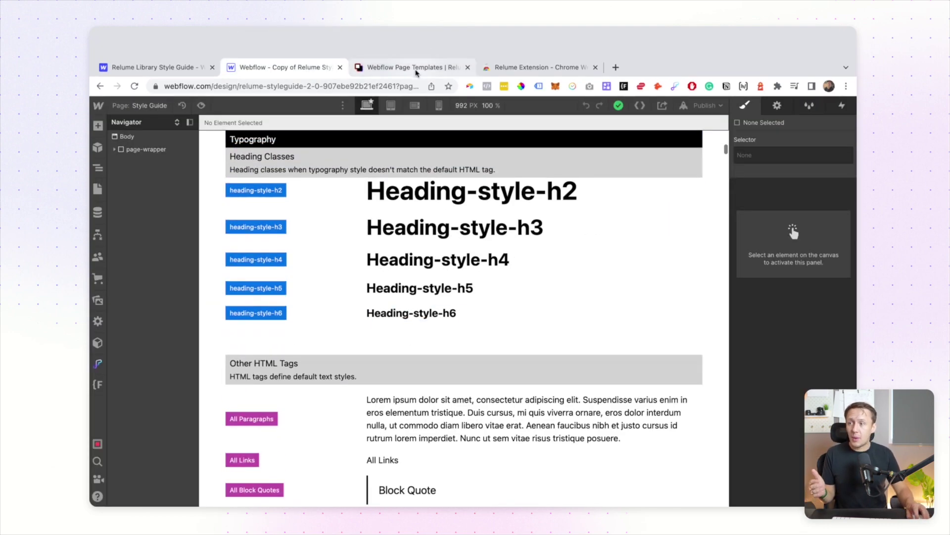
left_click(416, 69)
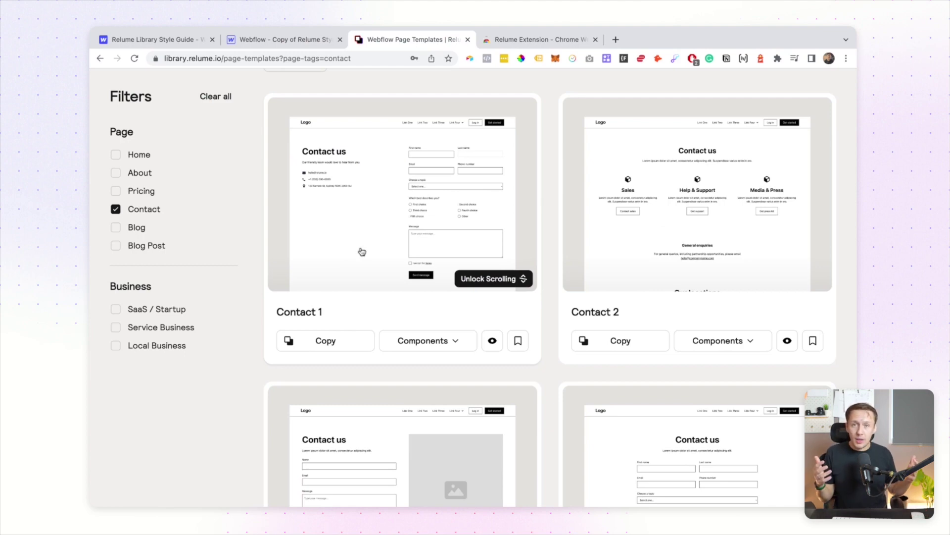
scroll(473, 297, "up", 5)
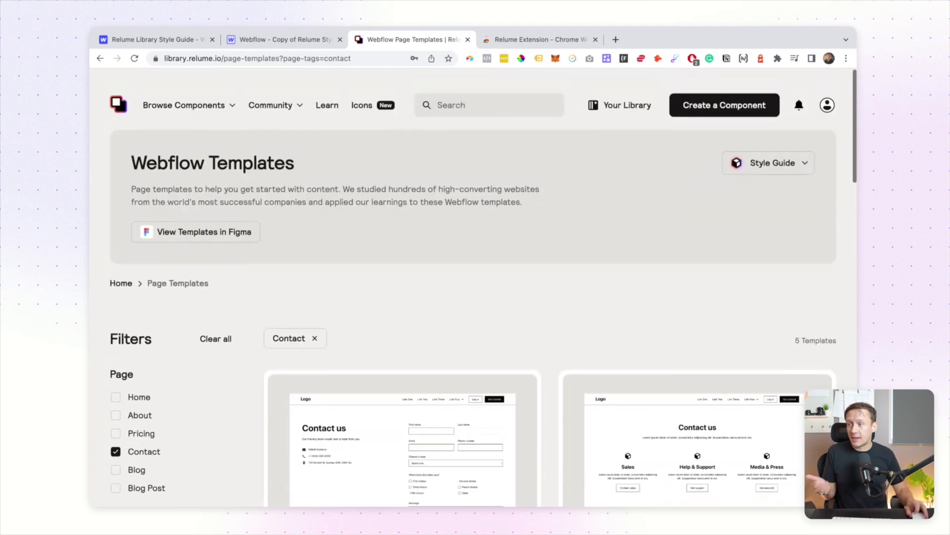
mouse_move(208, 103)
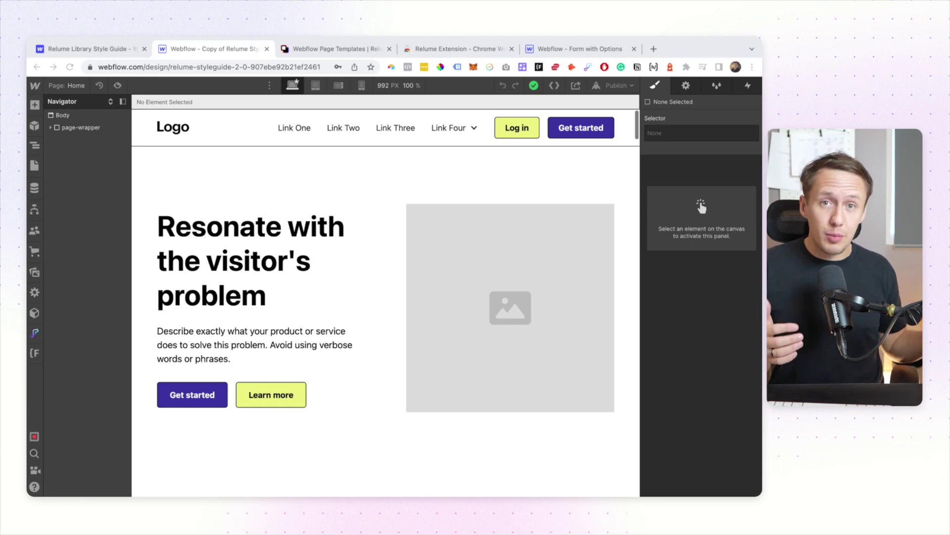
Step: Open the Form with Options project and select its form section for copying
left_click(572, 49)
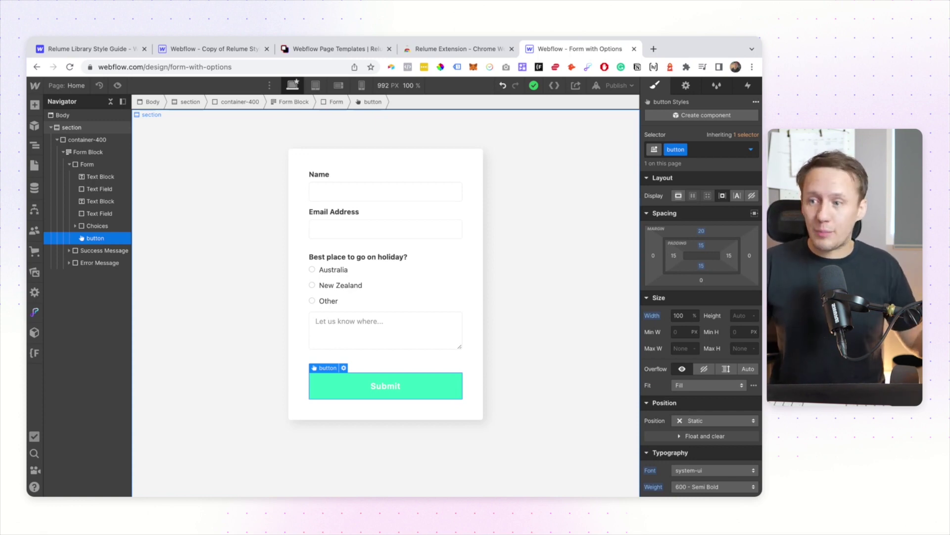
left_click(198, 159)
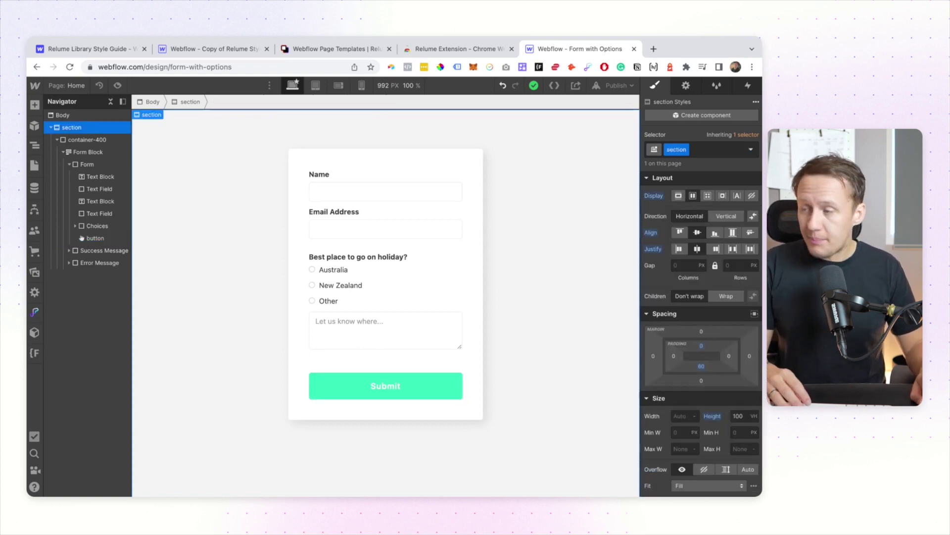
Step: Add a blank page named Form to the style-guide project and select its Body
left_click(226, 49)
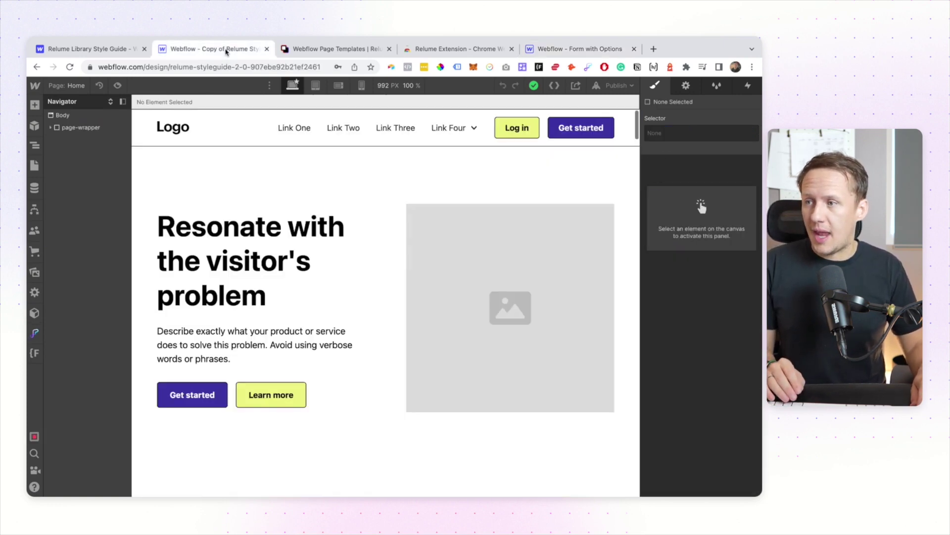
left_click(73, 87)
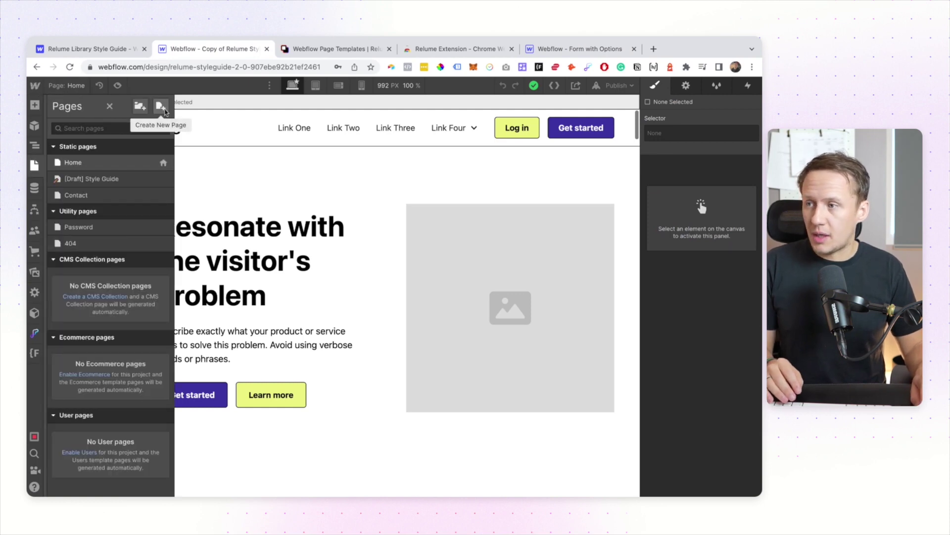
left_click(159, 106)
type("Form")
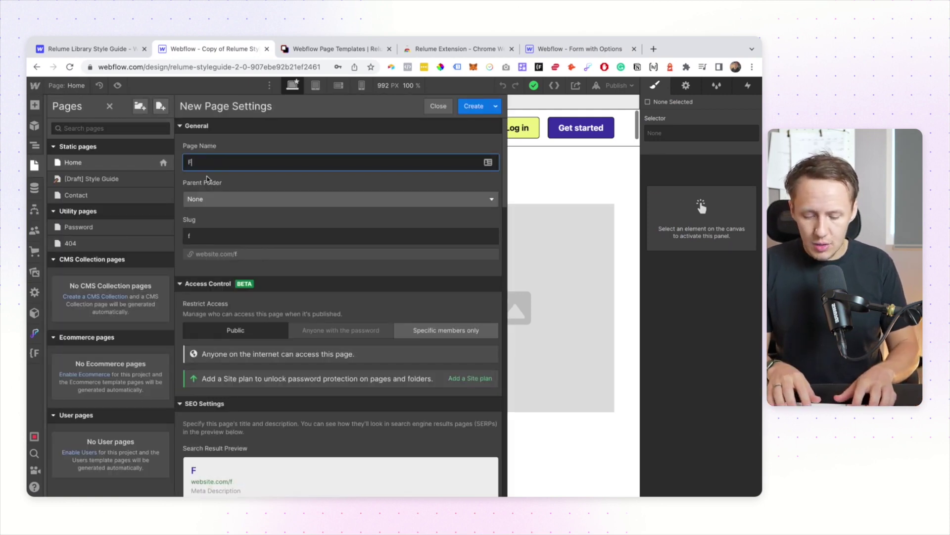
left_click(474, 106)
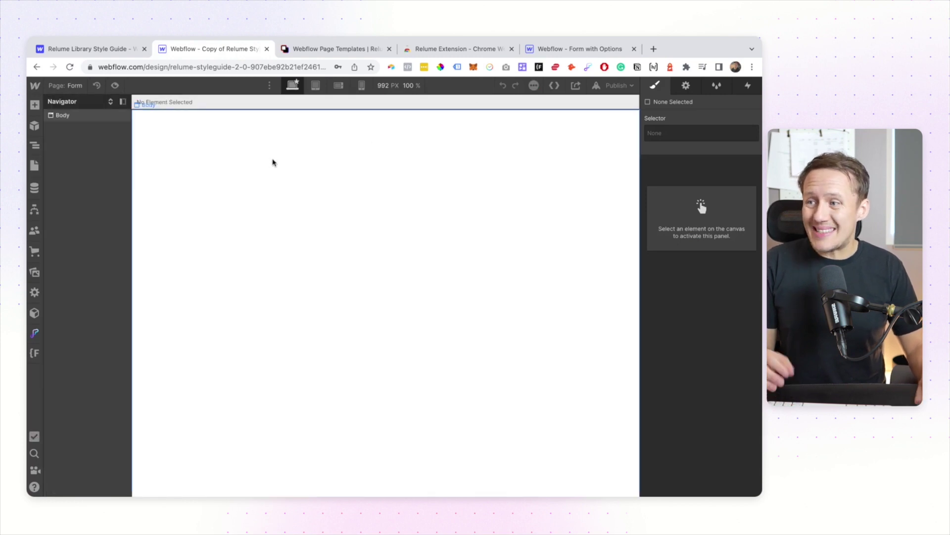
left_click(272, 162)
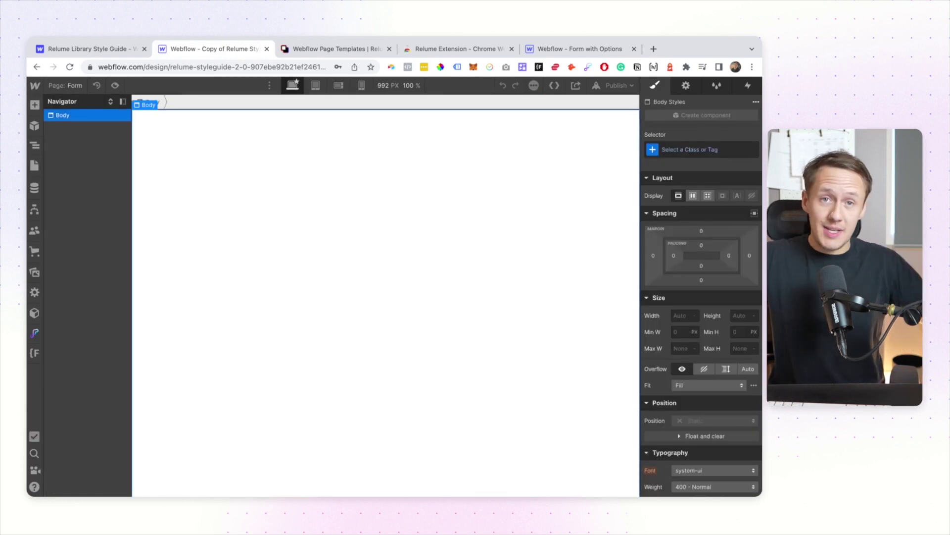
Step: Paste the form onto the Form page, comparing its Submit button class with the original green one
key("ctrl+v")
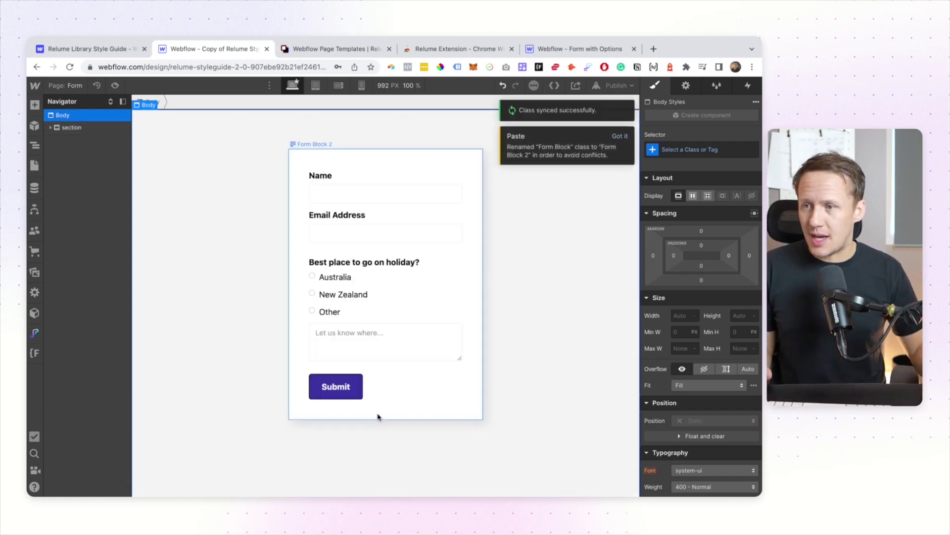
left_click(356, 391)
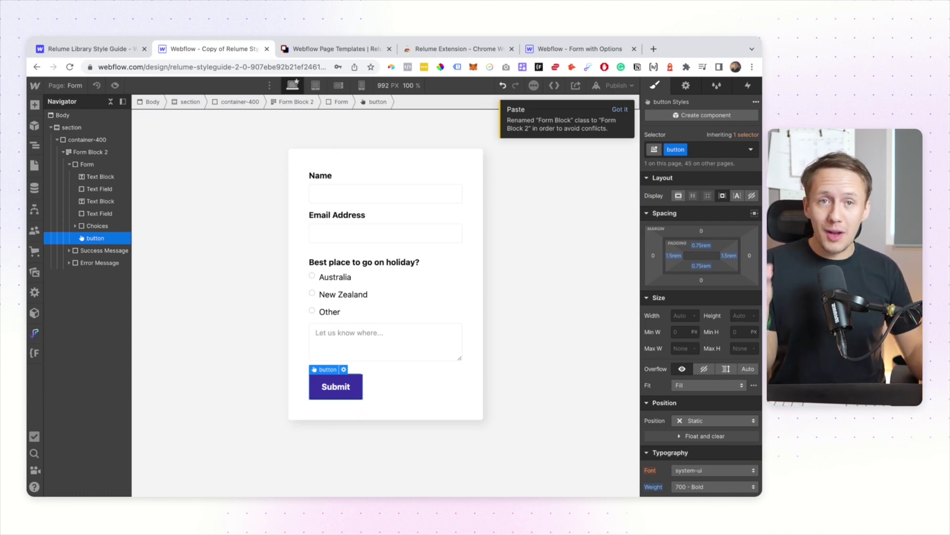
left_click(553, 49)
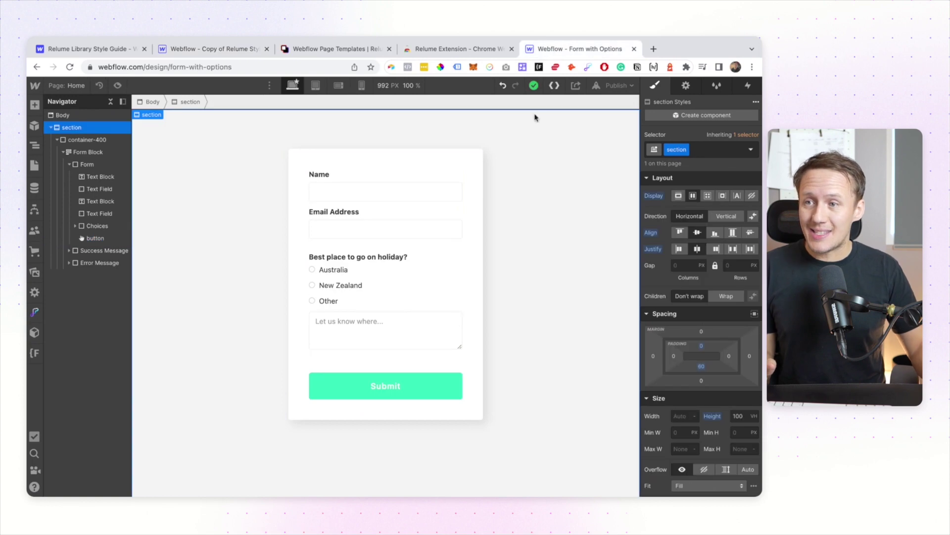
left_click(402, 398)
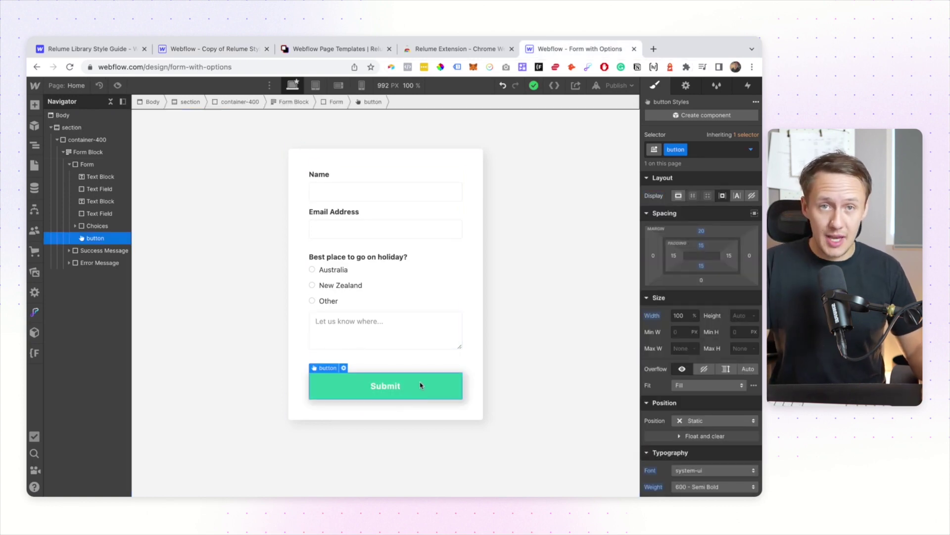
left_click(222, 49)
key("ctrl+v")
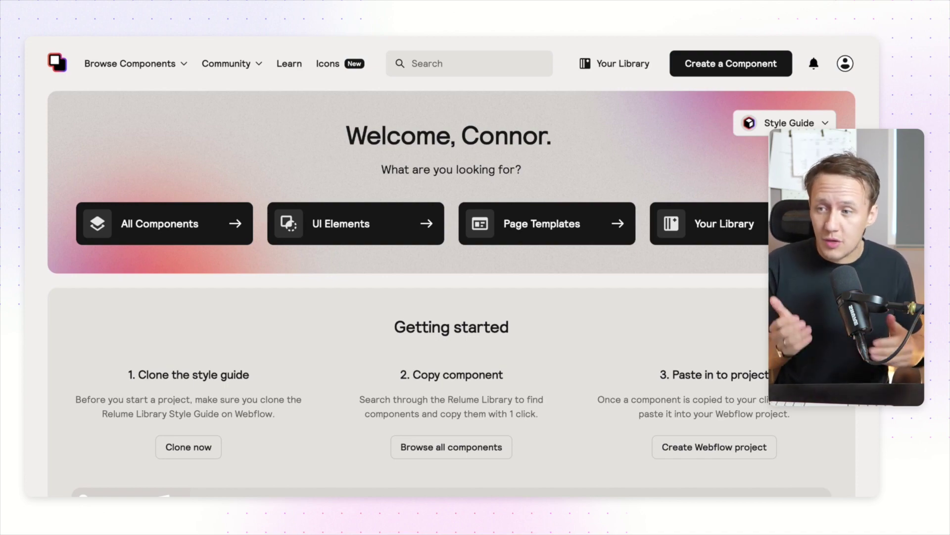
scroll(464, 267, "down", 10)
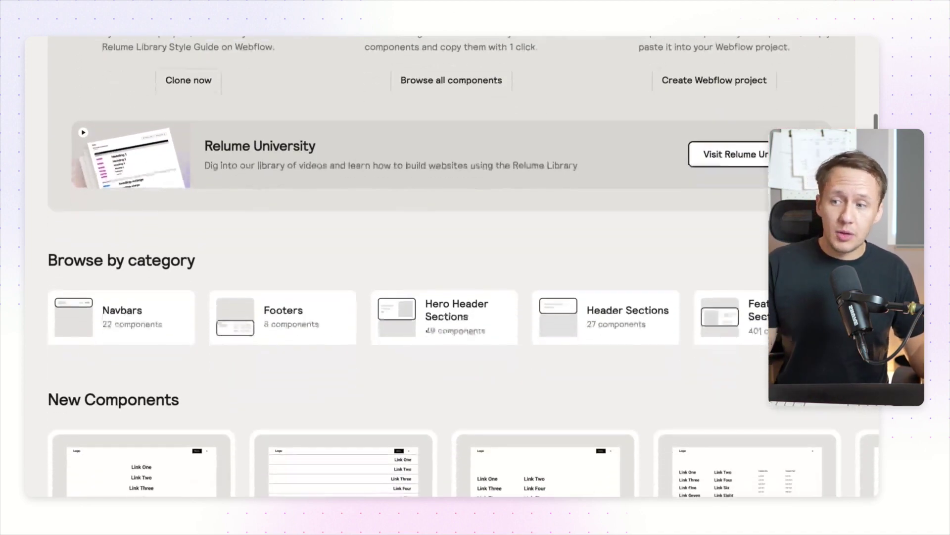
scroll(464, 267, "down", 5)
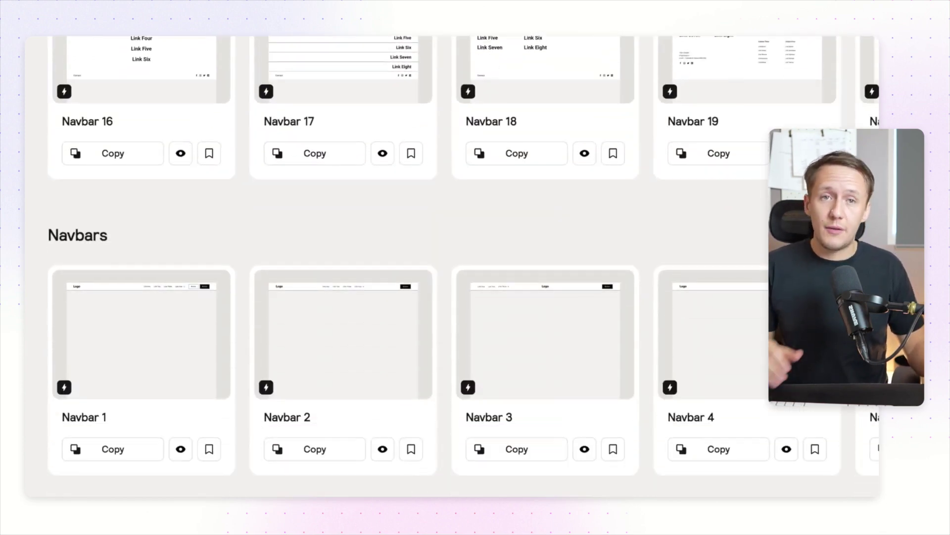
scroll(463, 268, "down", 14)
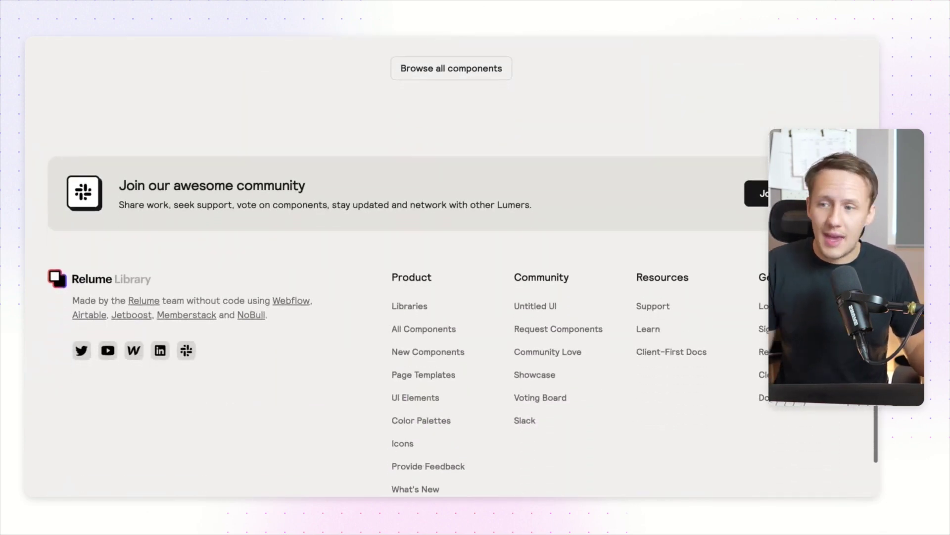
scroll(463, 267, "down", 2)
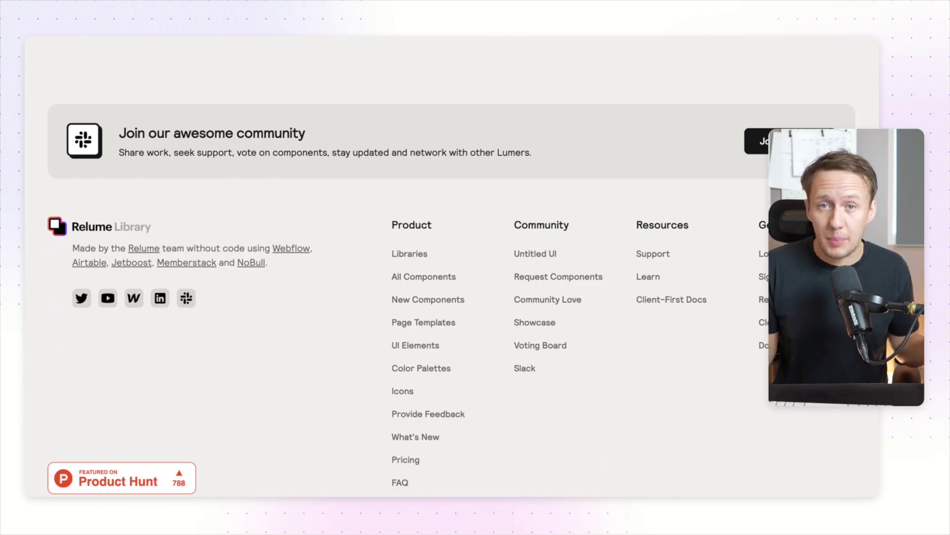